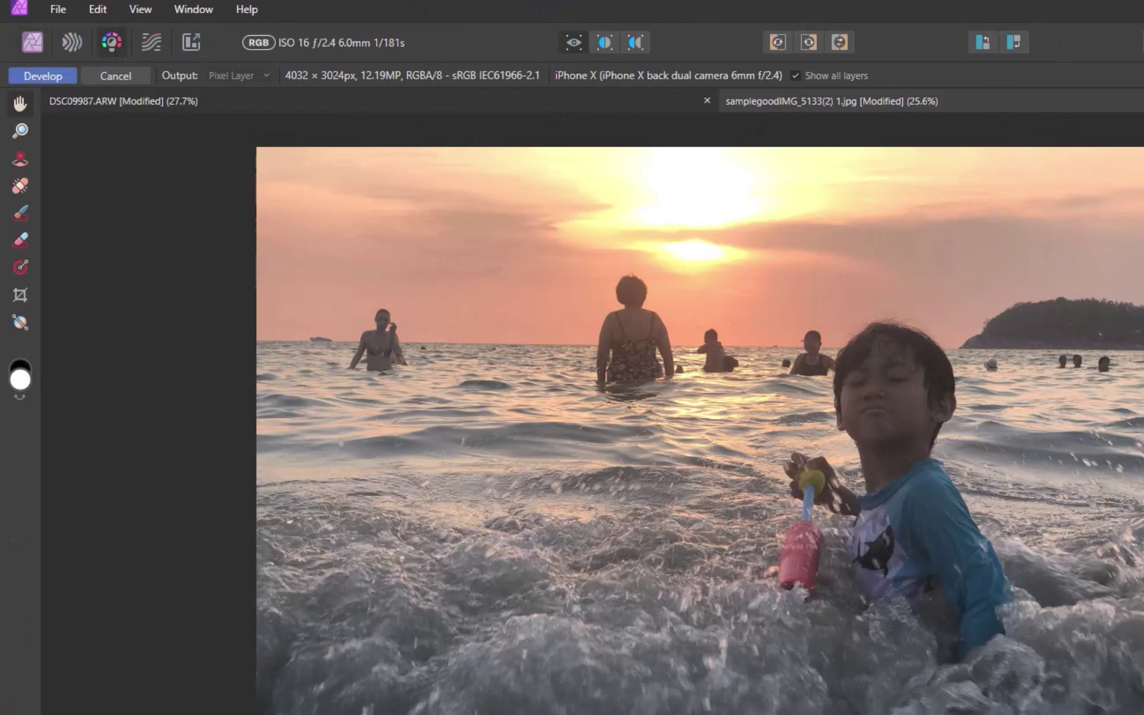
Open the Histogram panel from the Window menu for the beach sunset photo.
{"action": "left_click", "coordinate": [210, 11]}
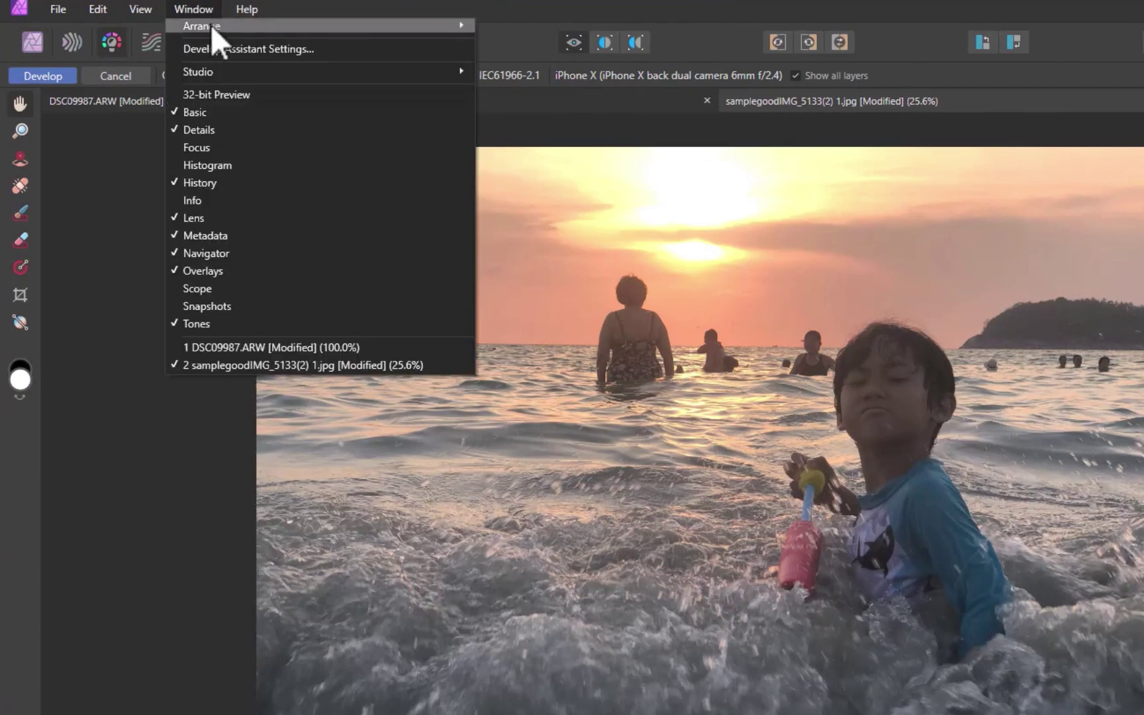
{"action": "left_click", "coordinate": [224, 165]}
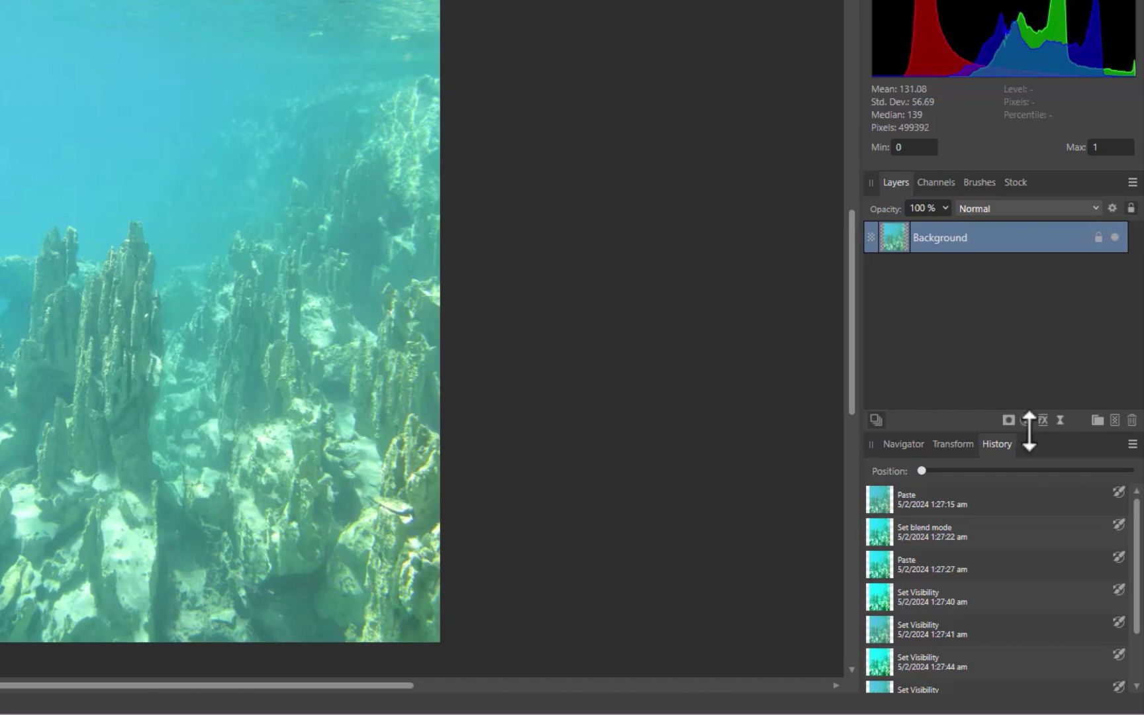
Add a Brightness / Contrast adjustment to the underwater reef photo at Contrast 45% and Brightness -38%.
{"action": "left_click", "coordinate": [1025, 419]}
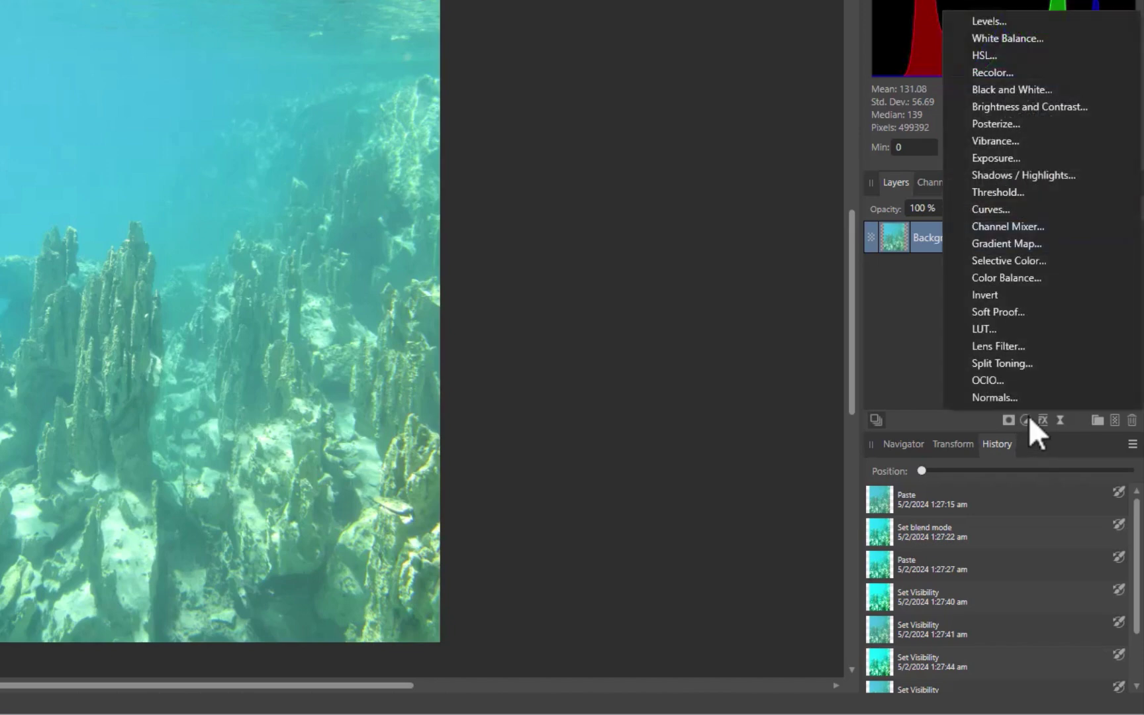
{"action": "left_click", "coordinate": [1055, 109]}
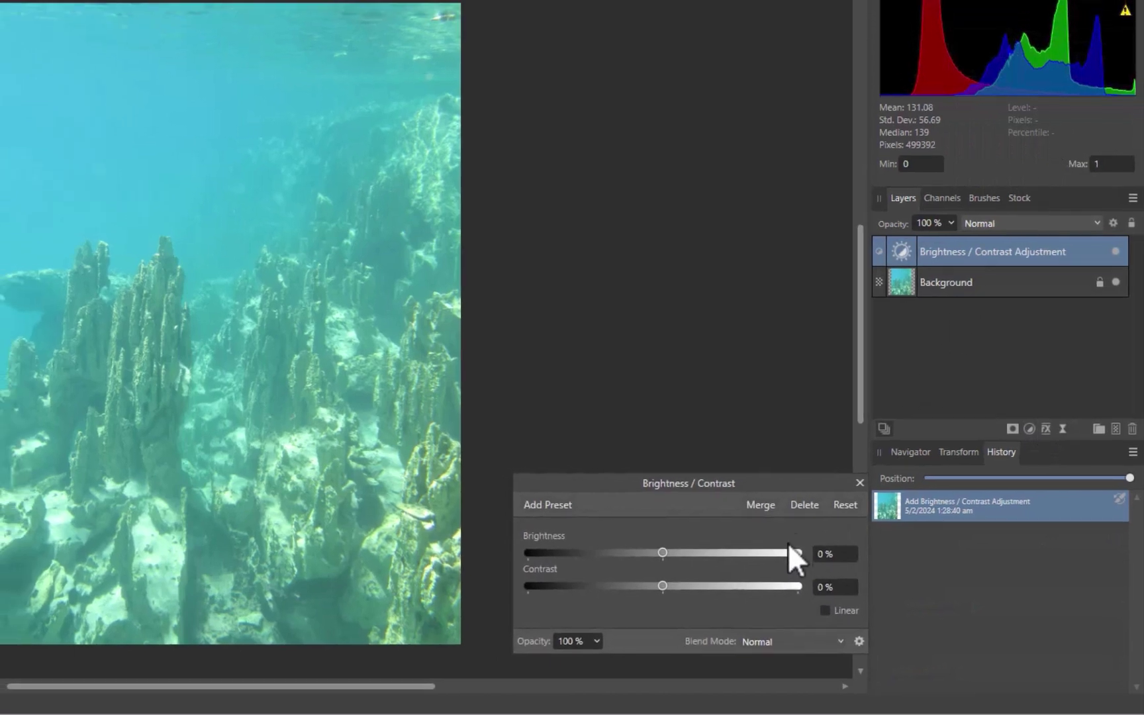
{"action": "mouse_move", "coordinate": [768, 589]}
{"action": "left_mouse_down"}
{"action": "mouse_move", "coordinate": [684, 589]}
{"action": "mouse_move", "coordinate": [789, 578]}
{"action": "mouse_move", "coordinate": [669, 592]}
{"action": "mouse_move", "coordinate": [803, 579]}
{"action": "mouse_move", "coordinate": [780, 576]}
{"action": "left_mouse_up"}
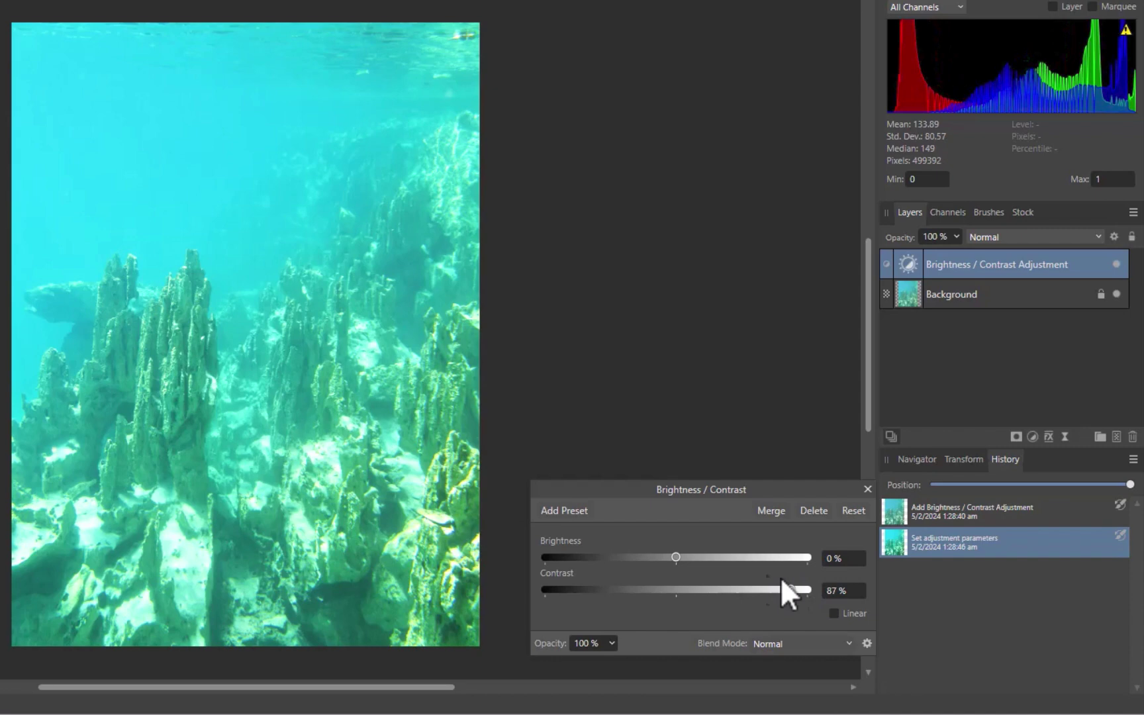
{"action": "left_click_drag", "start_coordinate": [782, 578], "coordinate": [735, 580]}
{"action": "left_click_drag", "start_coordinate": [676, 558], "coordinate": [626, 562]}
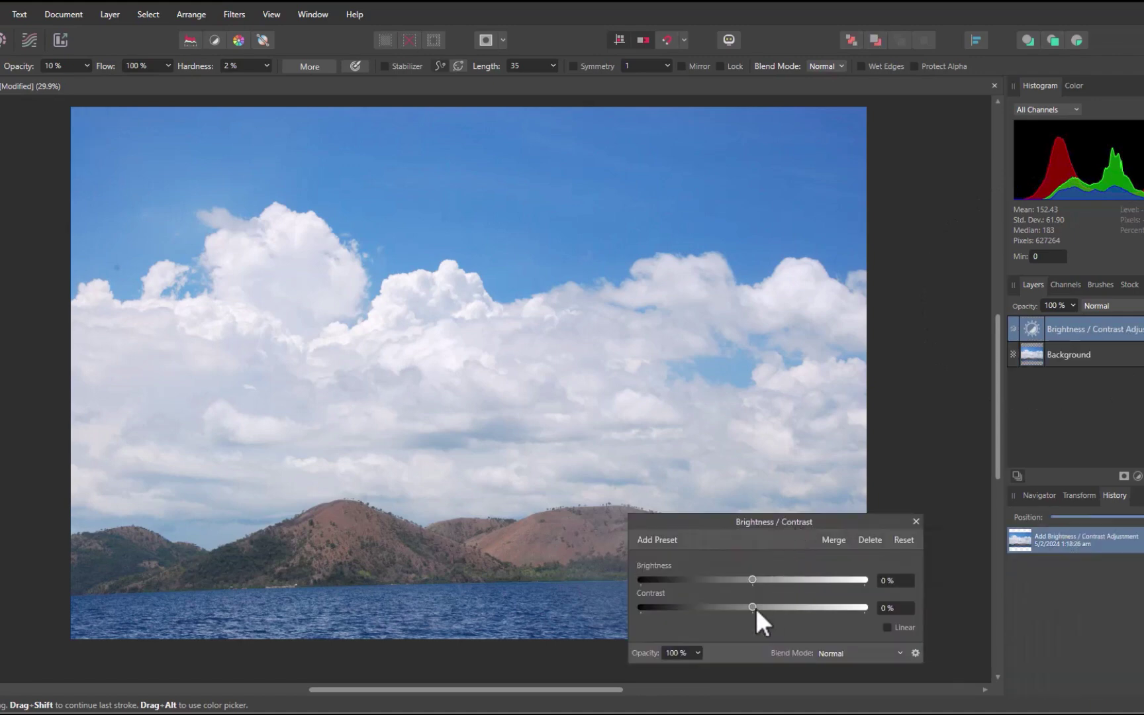
Drag the sky photo's adjustment to Contrast 100% and Brightness -46%.
{"action": "left_click_drag", "start_coordinate": [755, 609], "coordinate": [943, 629]}
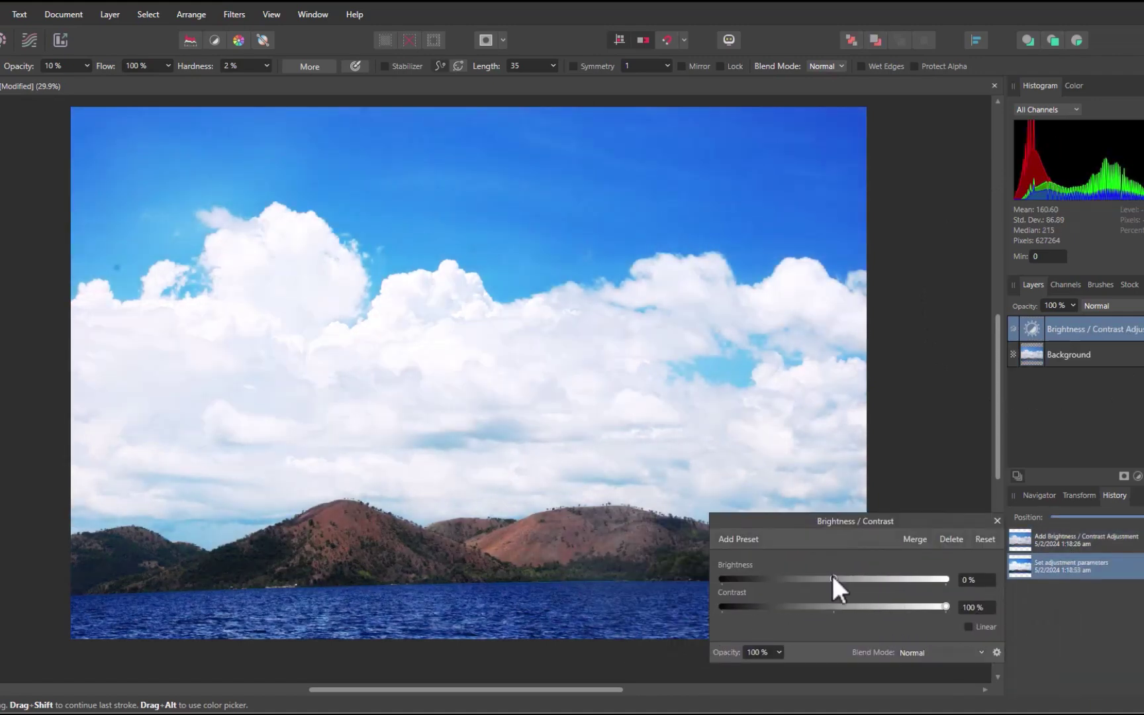
{"action": "left_click_drag", "start_coordinate": [832, 576], "coordinate": [783, 584]}
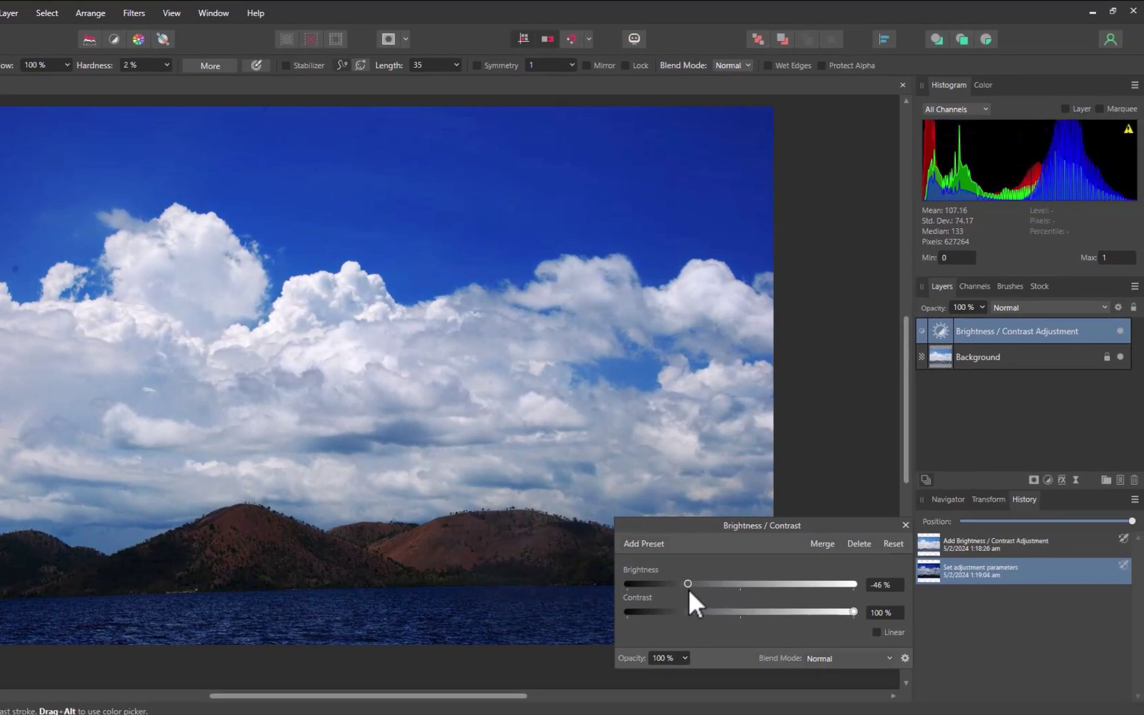
Mask the adjustment layer and paint out its darkening over the hills and water with a wider brush.
{"action": "key", "text": "Return"}
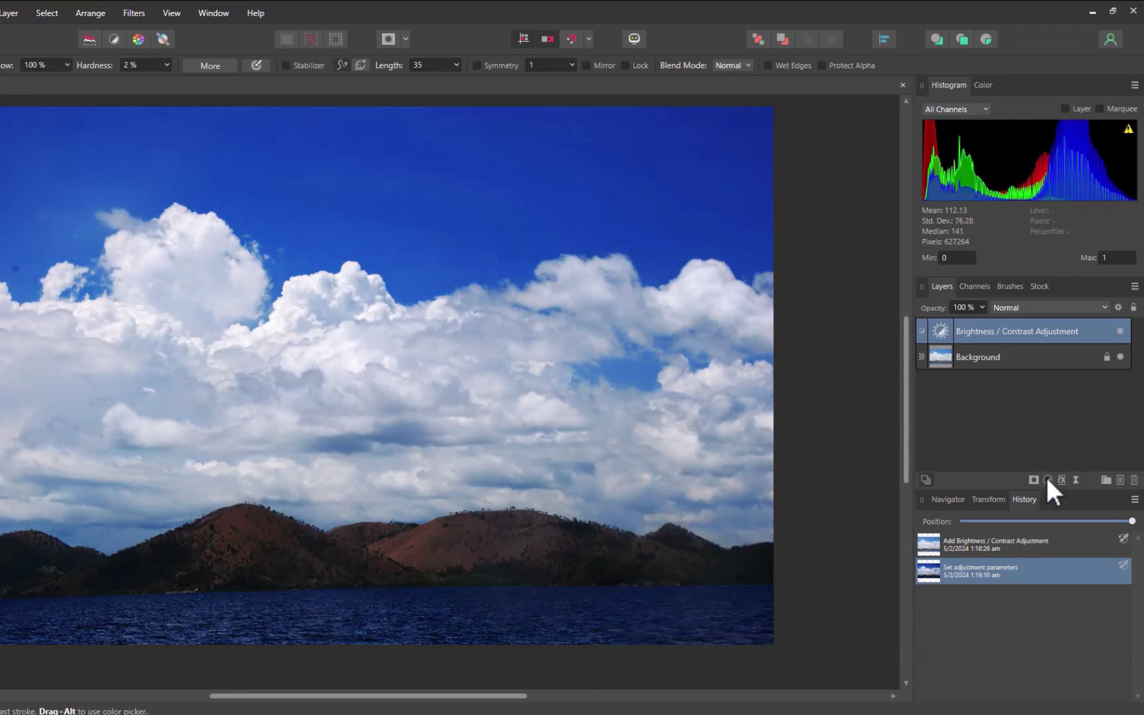
{"action": "left_click", "coordinate": [1033, 480]}
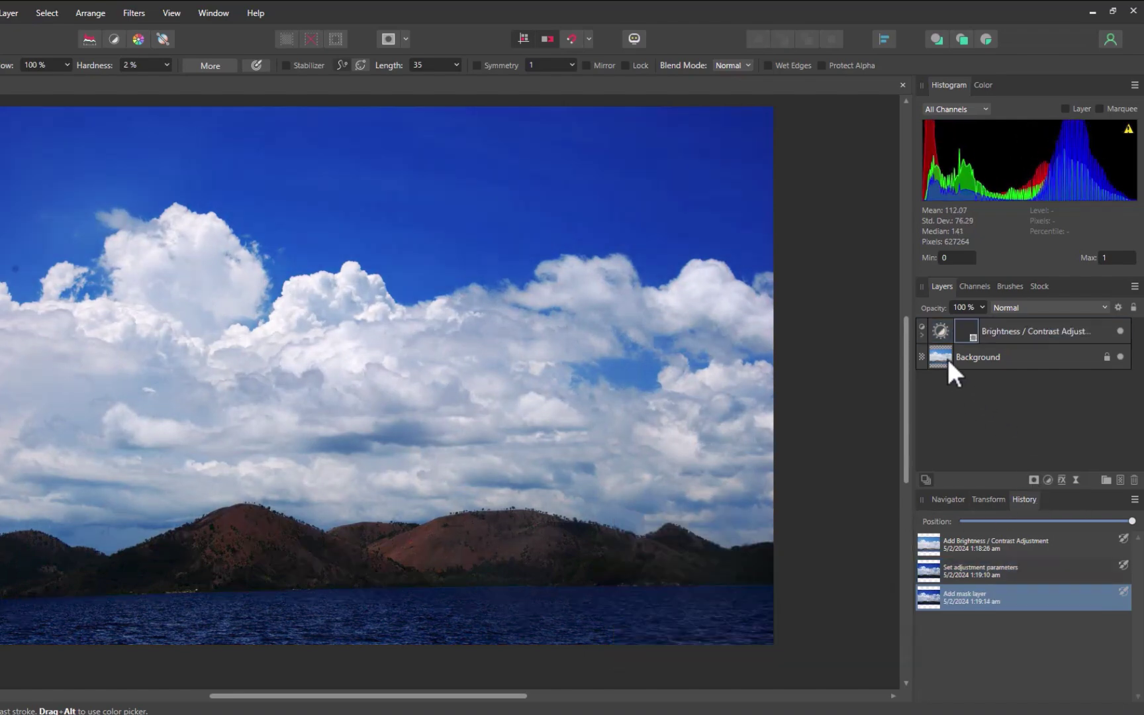
{"action": "left_click", "coordinate": [923, 336]}
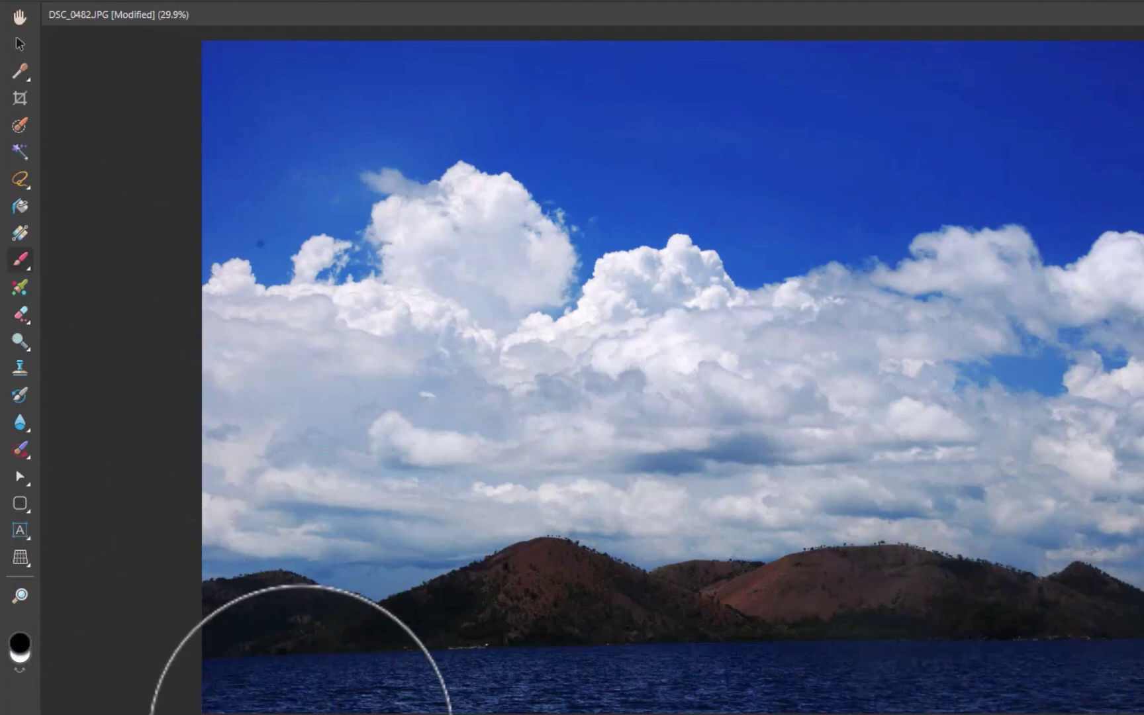
{"action": "left_click", "coordinate": [235, 3]}
{"action": "left_click_drag", "start_coordinate": [257, 9], "coordinate": [264, 10]}
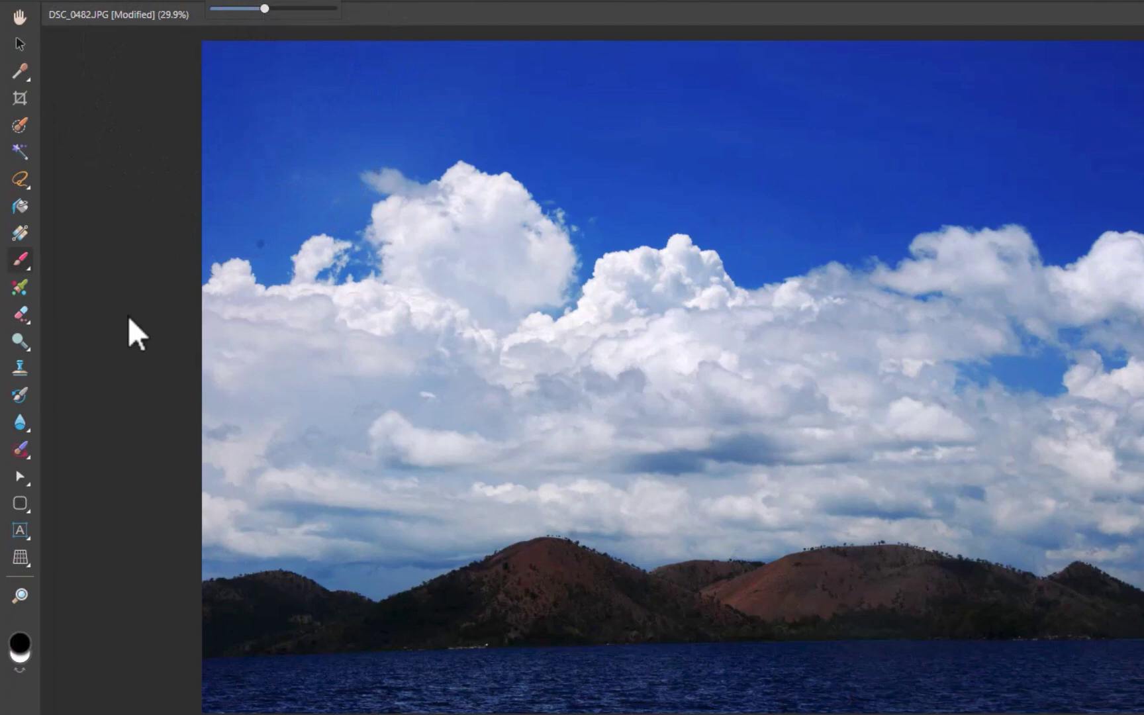
{"action": "mouse_move", "coordinate": [167, 664]}
{"action": "left_mouse_down"}
{"action": "mouse_move", "coordinate": [194, 650]}
{"action": "mouse_move", "coordinate": [1139, 655]}
{"action": "left_mouse_up"}
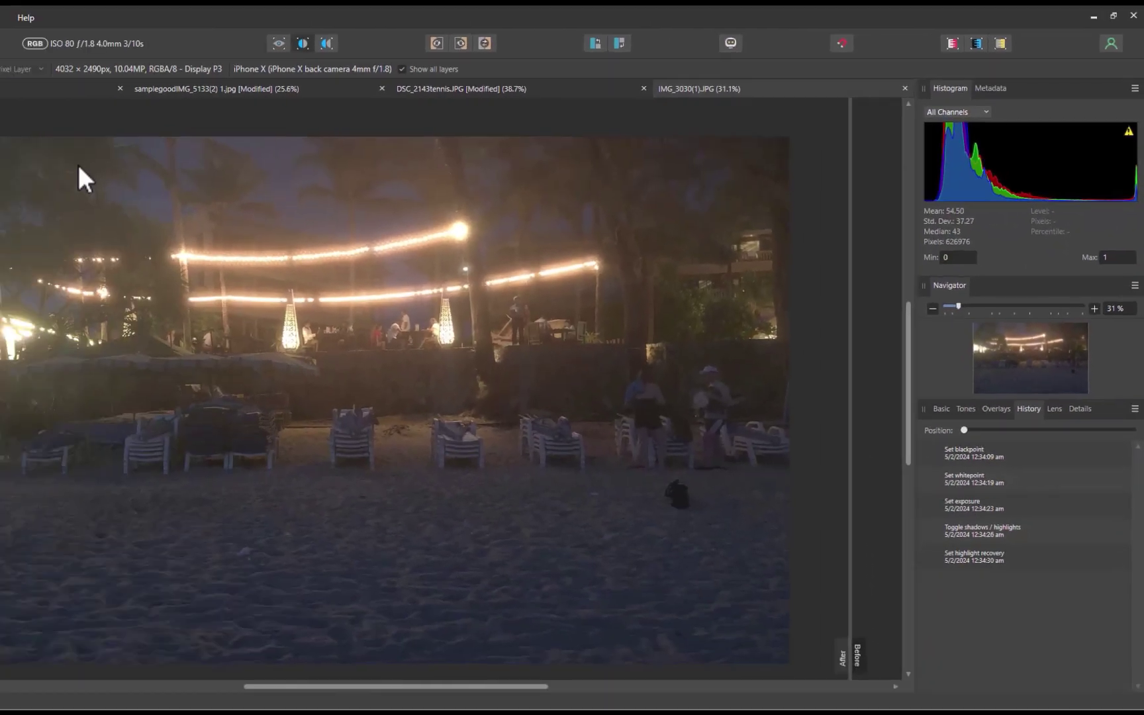
Shape the Curves adjustment to deepen shadows and brighten midtones, and raise Clarity to 20%.
{"action": "left_click", "coordinate": [966, 408]}
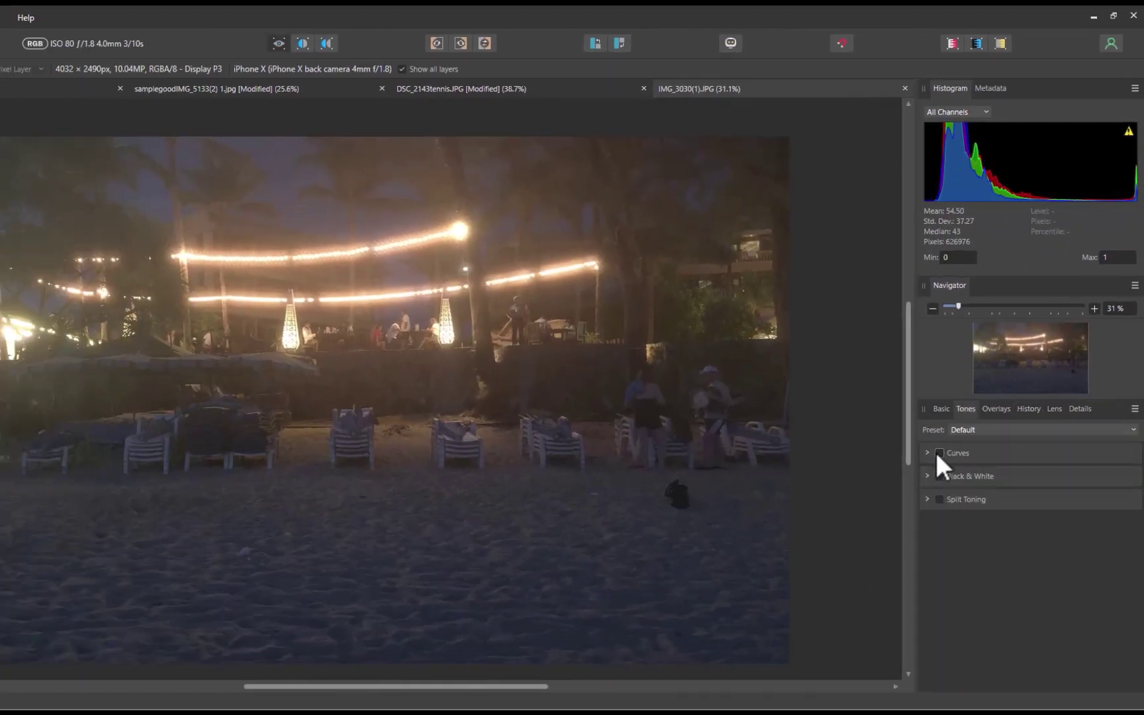
{"action": "left_click", "coordinate": [934, 452]}
{"action": "mouse_move", "coordinate": [963, 614]}
{"action": "left_mouse_down"}
{"action": "mouse_move", "coordinate": [983, 589]}
{"action": "mouse_move", "coordinate": [971, 605]}
{"action": "left_mouse_up"}
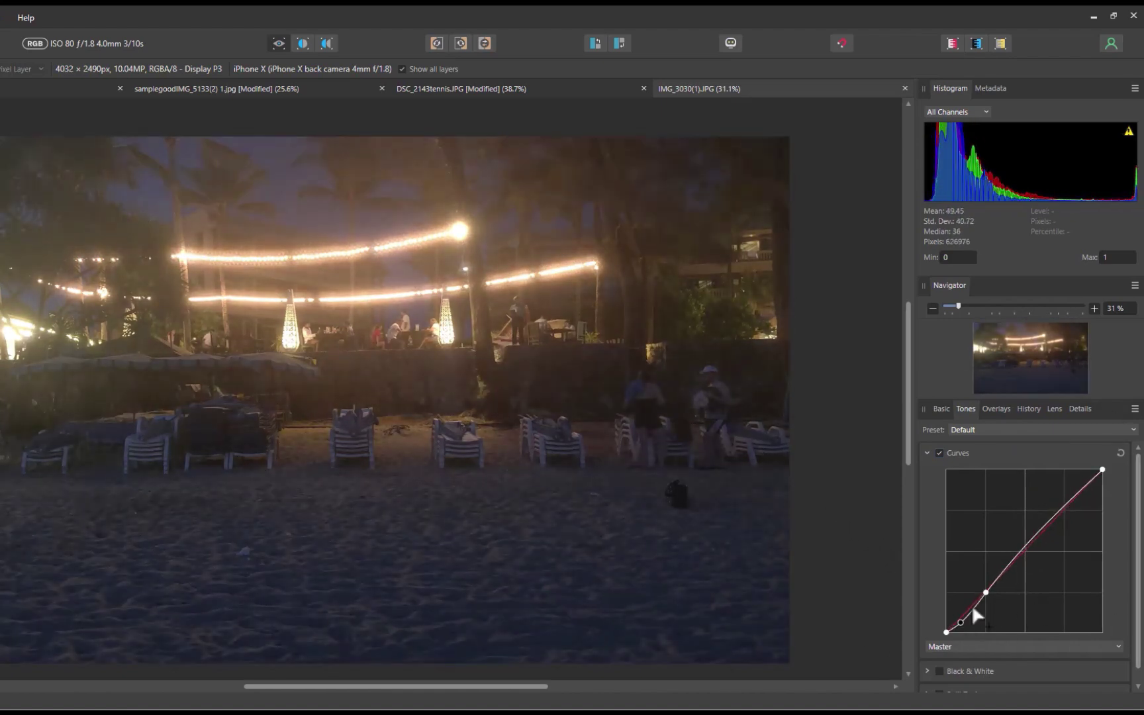
{"action": "left_click", "coordinate": [1019, 550]}
{"action": "left_click", "coordinate": [1082, 493]}
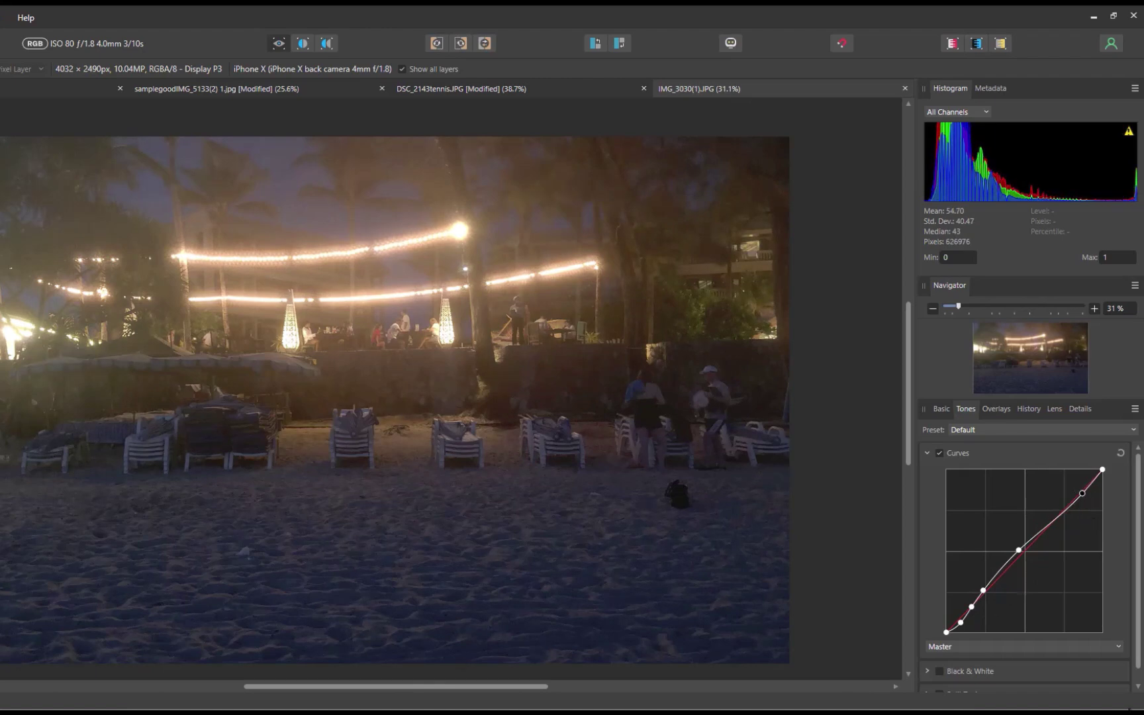
{"action": "left_click", "coordinate": [1091, 485]}
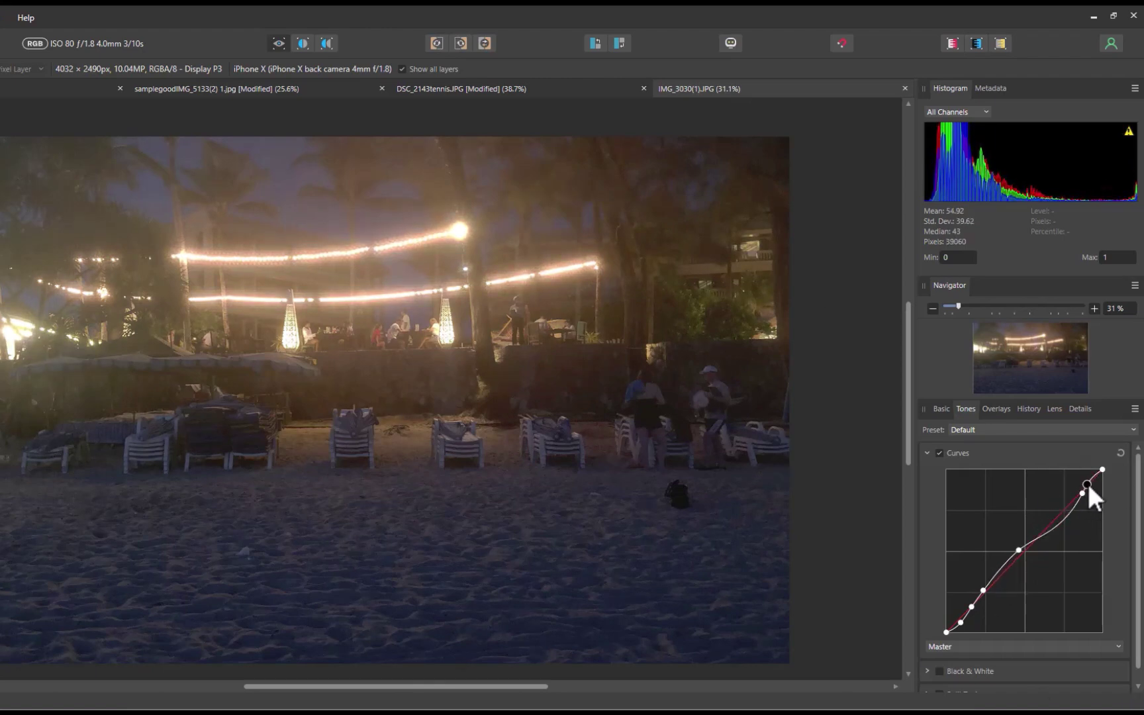
{"action": "left_click_drag", "start_coordinate": [1018, 551], "coordinate": [1013, 542]}
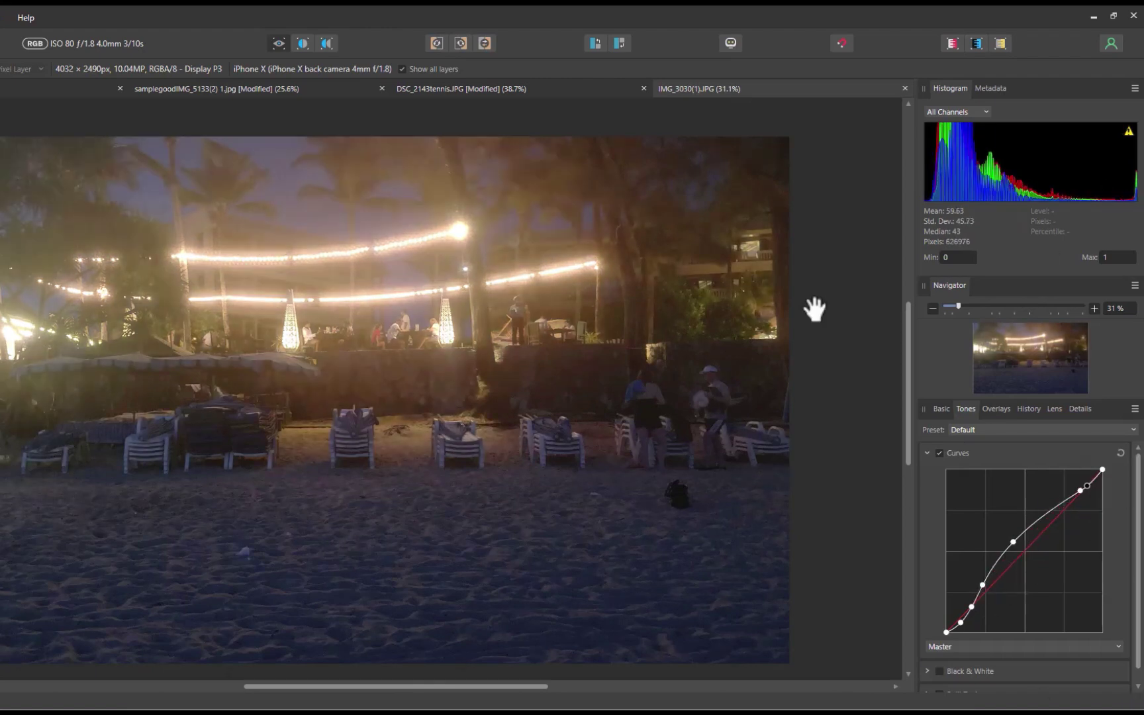
{"action": "left_click", "coordinate": [941, 409]}
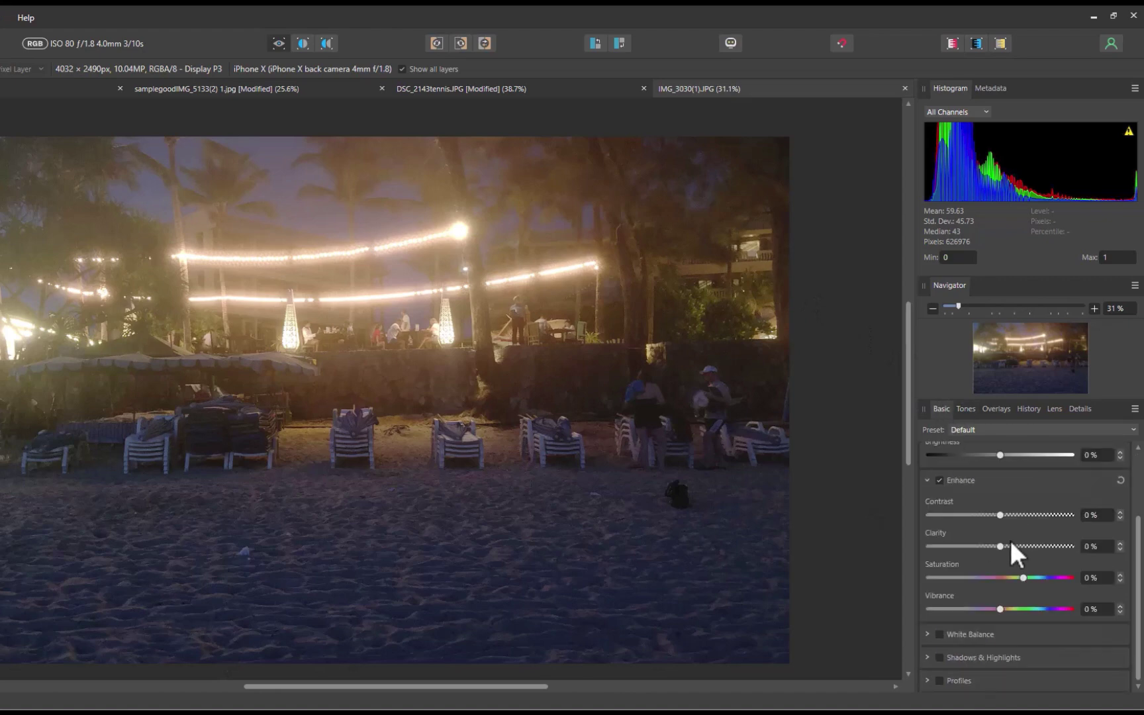
{"action": "mouse_move", "coordinate": [1001, 546]}
{"action": "left_mouse_down"}
{"action": "mouse_move", "coordinate": [1024, 549]}
{"action": "mouse_move", "coordinate": [1001, 556]}
{"action": "mouse_move", "coordinate": [1014, 560]}
{"action": "left_mouse_up"}
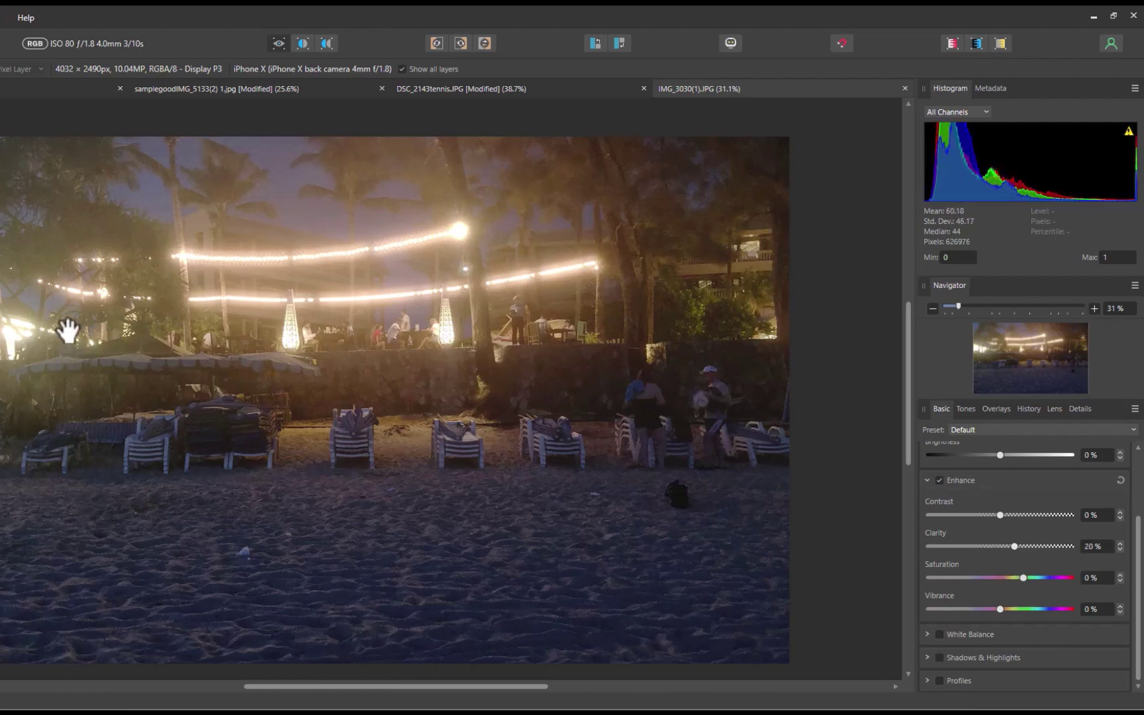
Compare before and after in split view, then enable Shadows & Highlights with Highlights at -60%.
{"action": "left_click", "coordinate": [303, 43]}
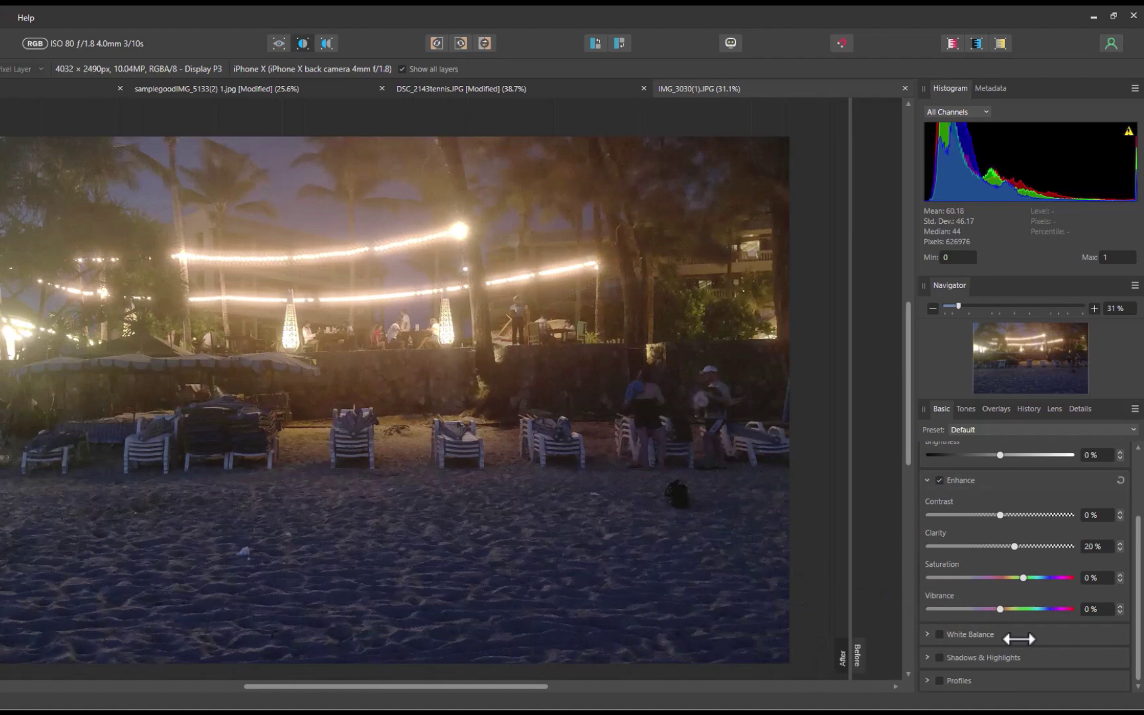
{"action": "left_click_drag", "start_coordinate": [1018, 639], "coordinate": [861, 605]}
{"action": "left_click", "coordinate": [946, 656]}
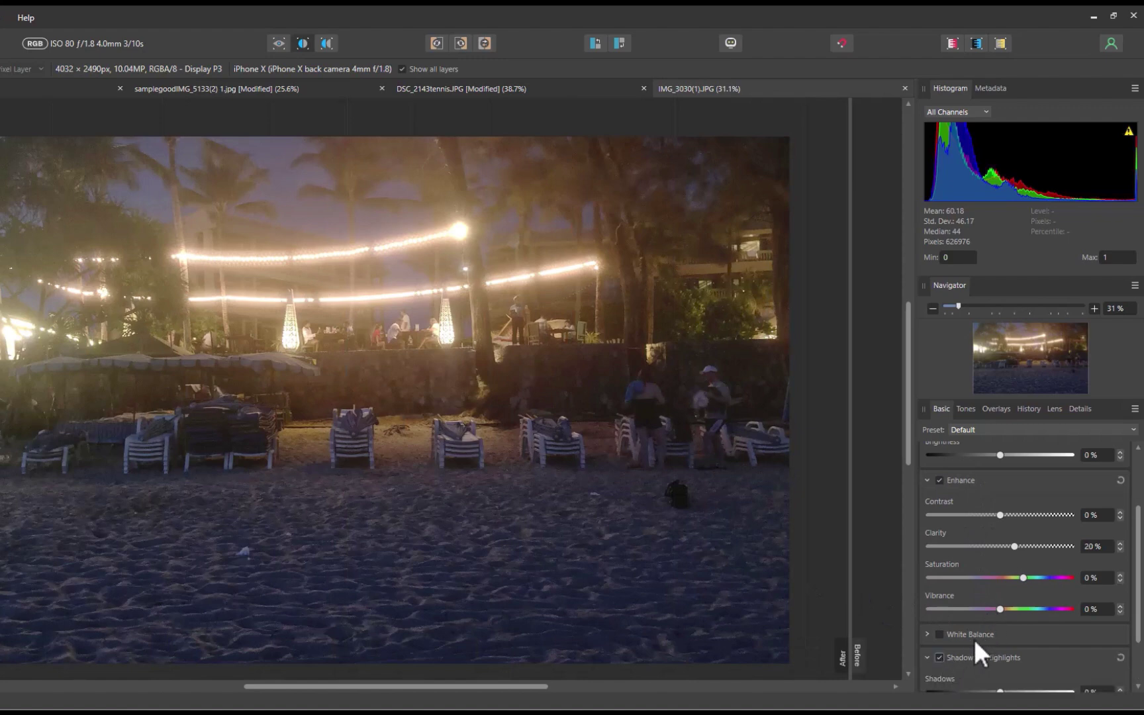
{"action": "left_click_drag", "start_coordinate": [998, 655], "coordinate": [951, 672]}
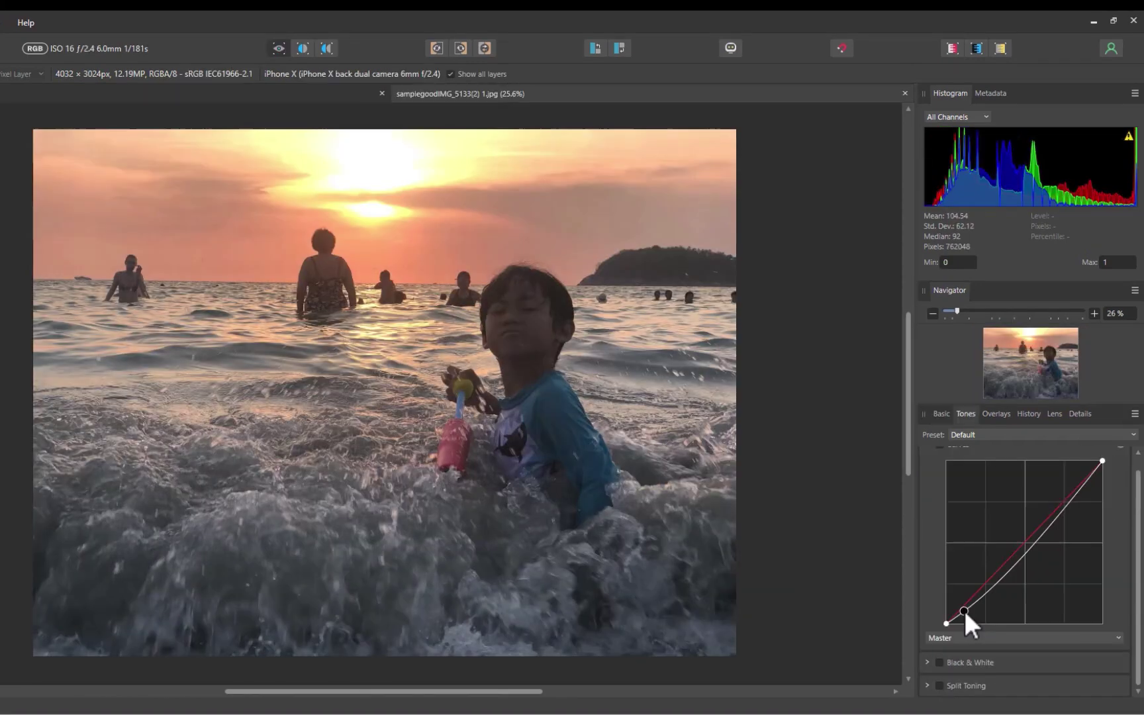
Add and drag points on the Master curve to darken the sunset photo's shadows.
{"action": "left_click_drag", "start_coordinate": [963, 607], "coordinate": [992, 579]}
{"action": "left_click", "coordinate": [1047, 517]}
{"action": "left_click", "coordinate": [965, 610]}
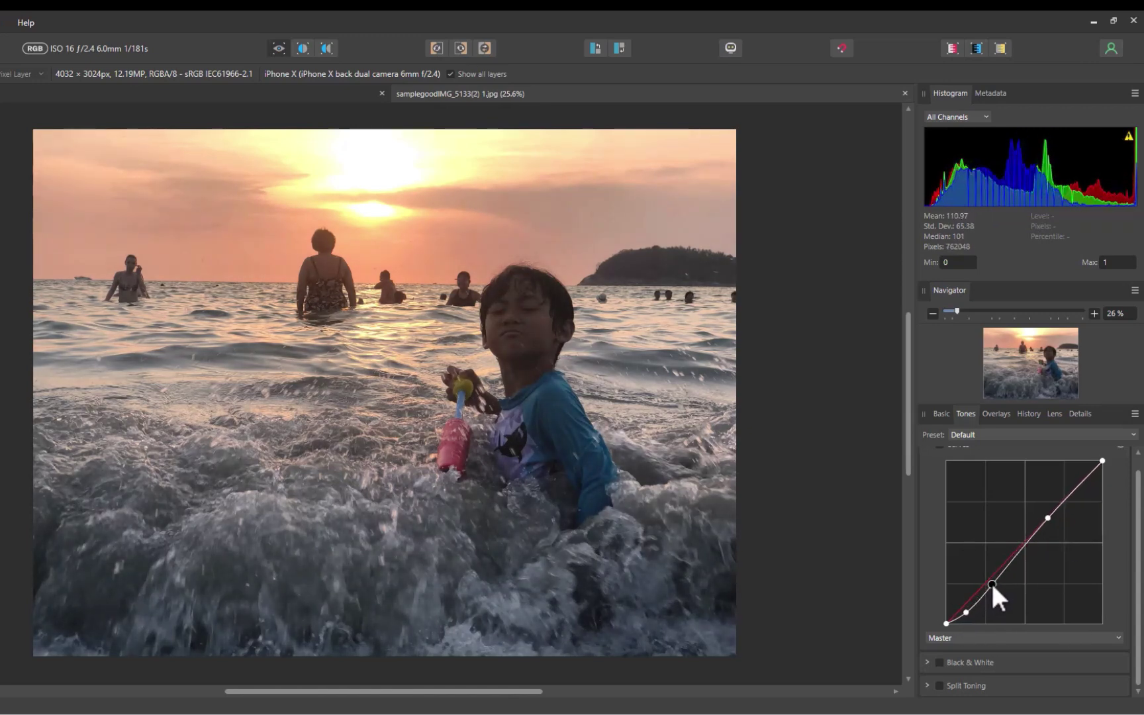
Toggle split view and sweep the Before/After divider across the sunset photo.
{"action": "left_click", "coordinate": [303, 48]}
{"action": "left_click", "coordinate": [327, 48]}
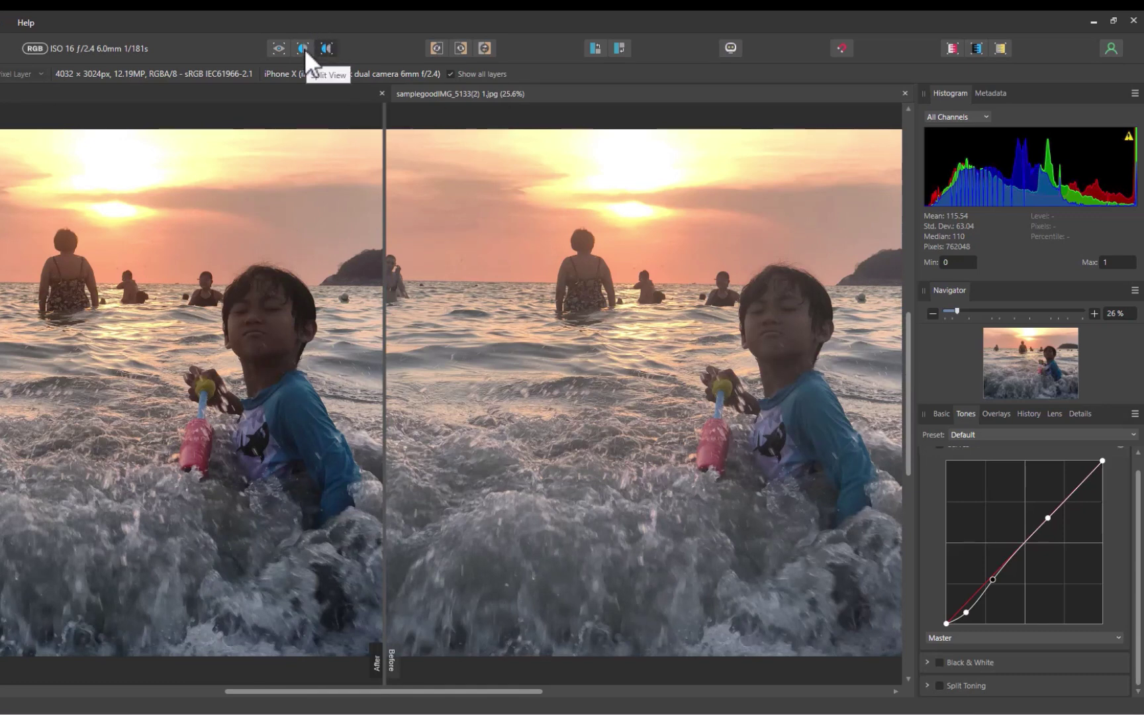
{"action": "left_click", "coordinate": [304, 49]}
{"action": "left_click_drag", "start_coordinate": [383, 395], "coordinate": [560, 330]}
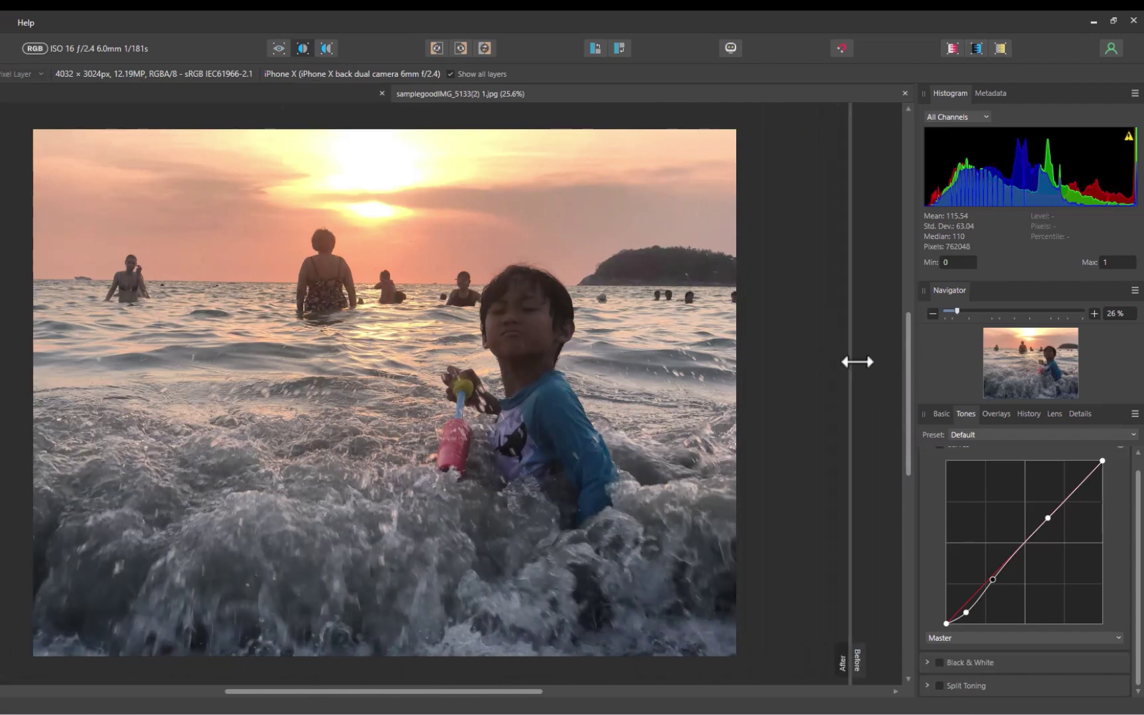
{"action": "left_click_drag", "start_coordinate": [857, 361], "coordinate": [874, 393]}
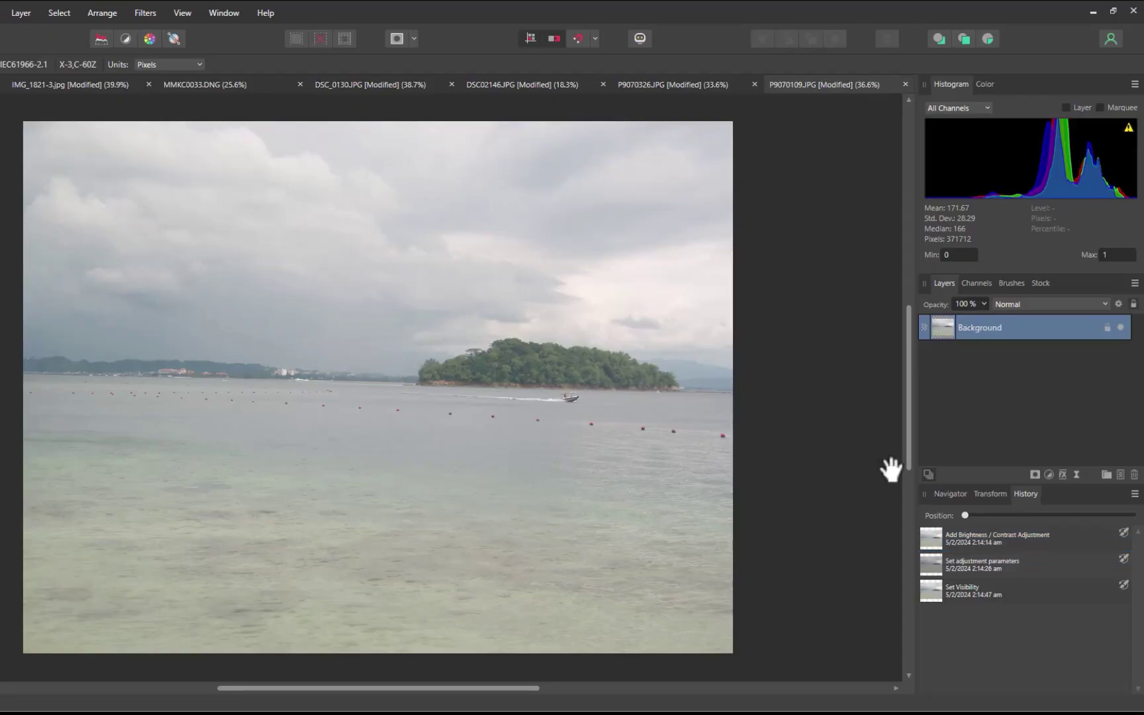
Add a Brightness / Contrast adjustment to P9070109.JPG at -40% brightness and 96% contrast.
{"action": "left_click", "coordinate": [1049, 474]}
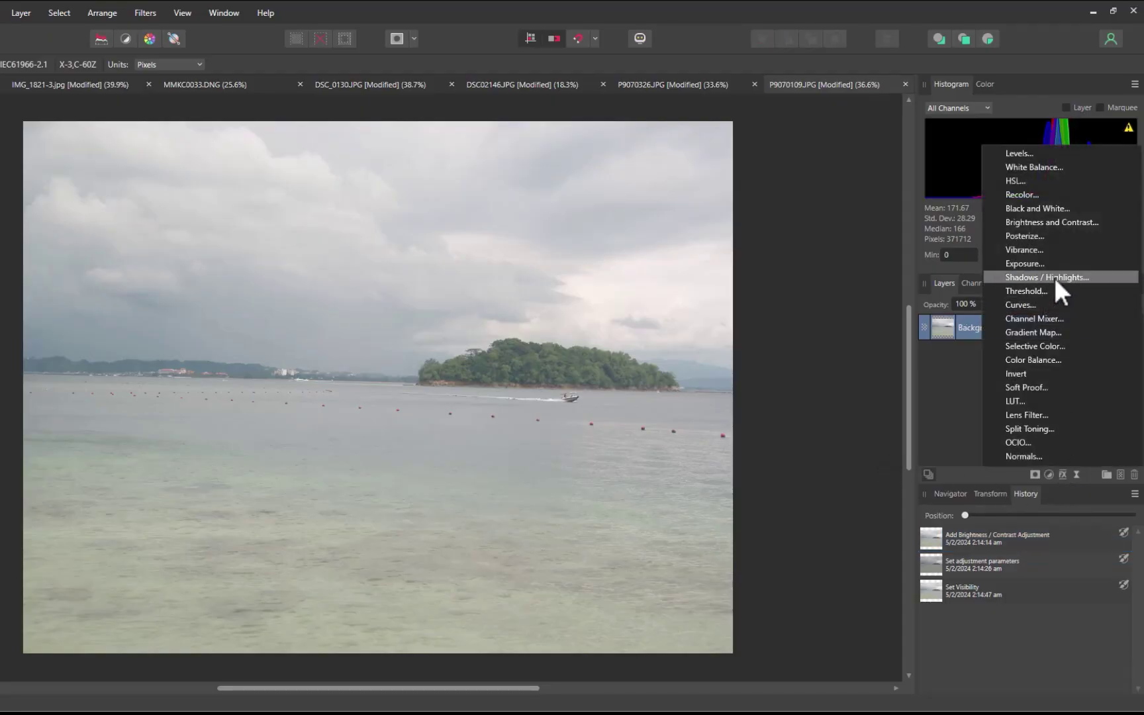
{"action": "left_click", "coordinate": [1052, 222]}
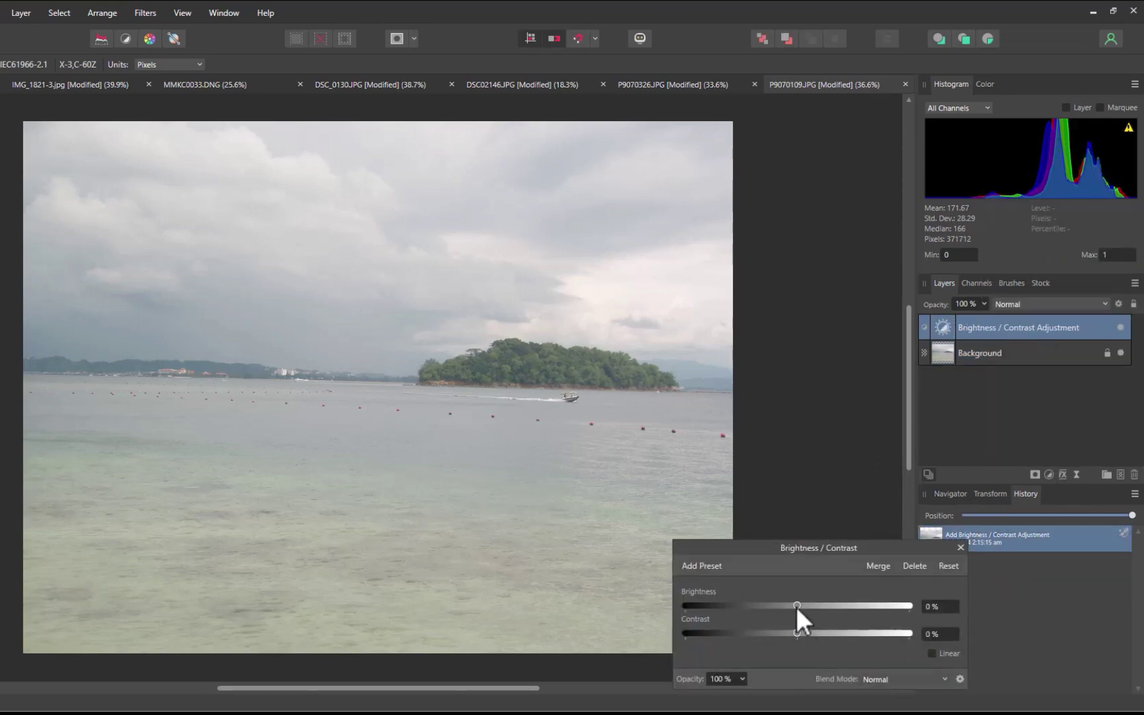
{"action": "left_click_drag", "start_coordinate": [795, 607], "coordinate": [904, 645]}
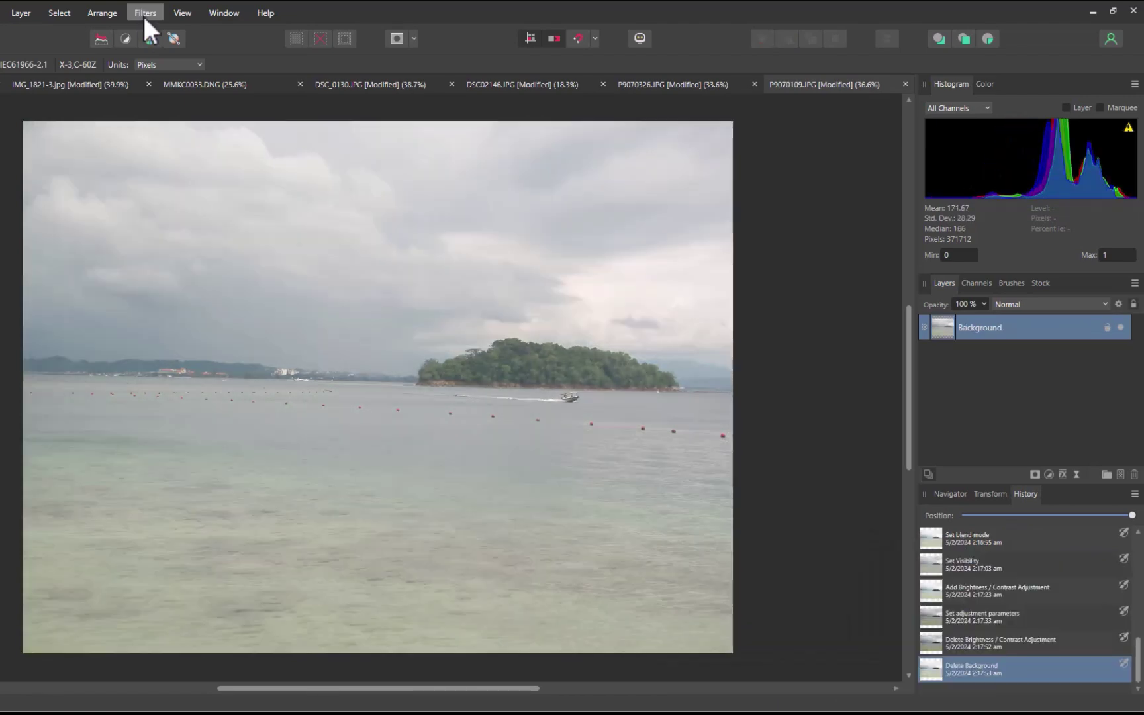
Apply Haze Removal from the Filters menu to the island seascape and raise its Strength.
{"action": "left_click", "coordinate": [144, 16]}
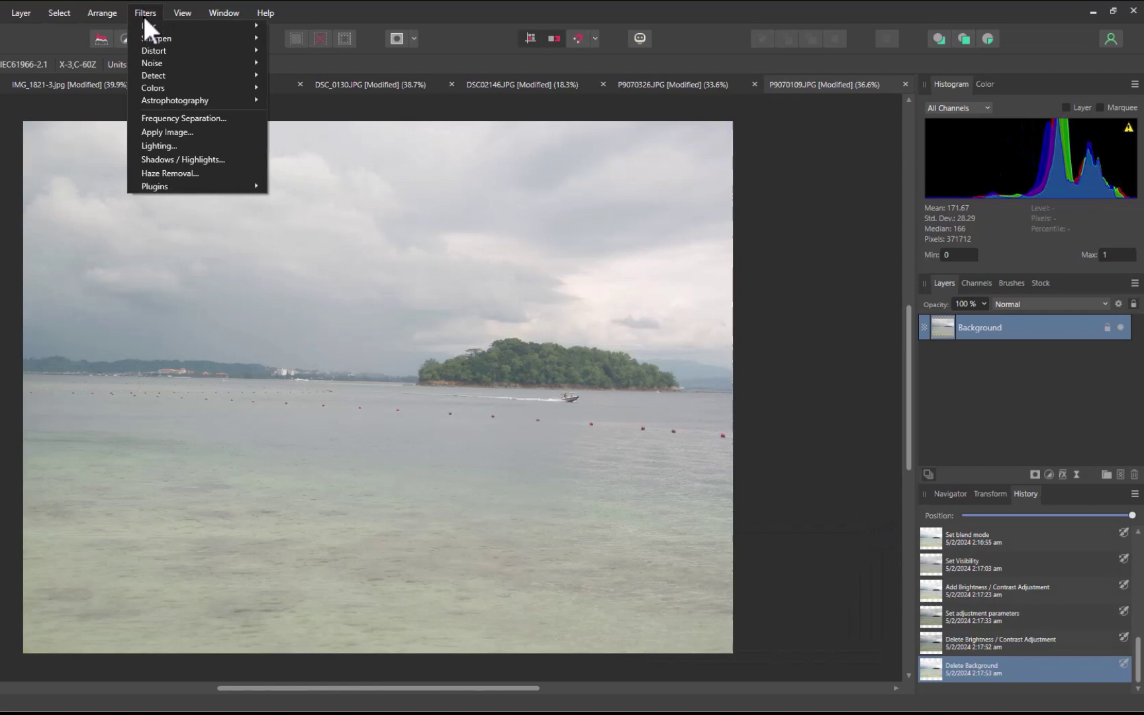
{"action": "left_click", "coordinate": [172, 173]}
{"action": "left_click_drag", "start_coordinate": [765, 593], "coordinate": [817, 609]}
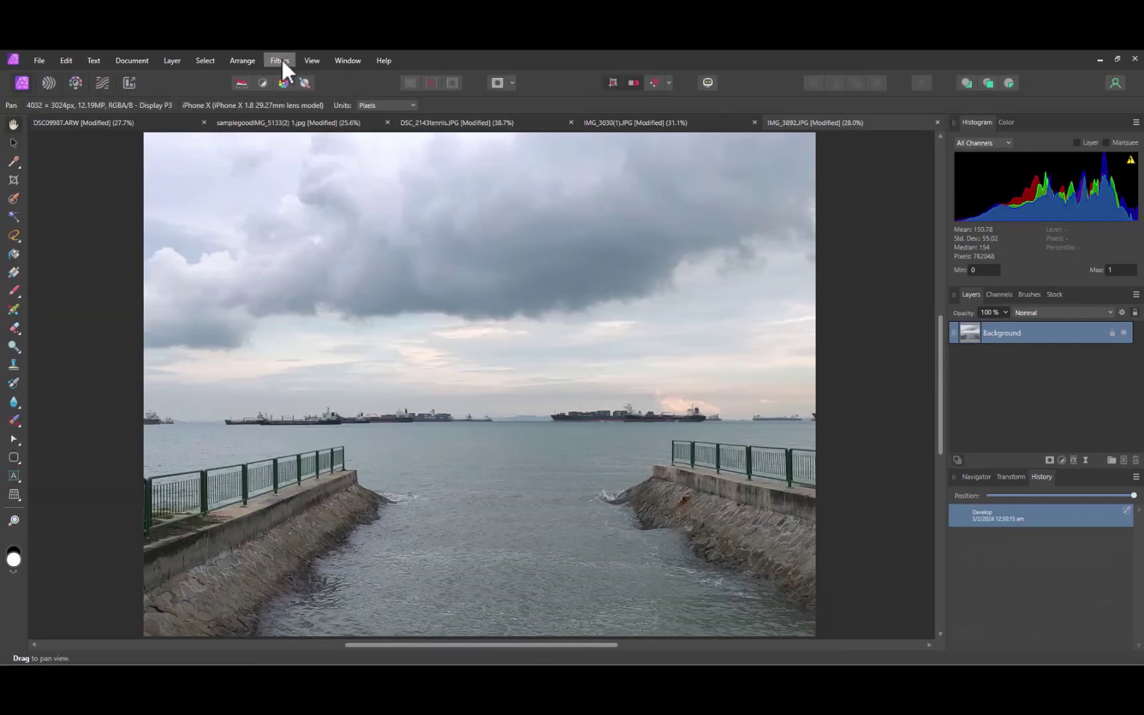
Run Haze Removal on the harbour photo IMG_3892.JPG with a reduced Distance.
{"action": "left_click", "coordinate": [280, 61]}
{"action": "left_click", "coordinate": [311, 191]}
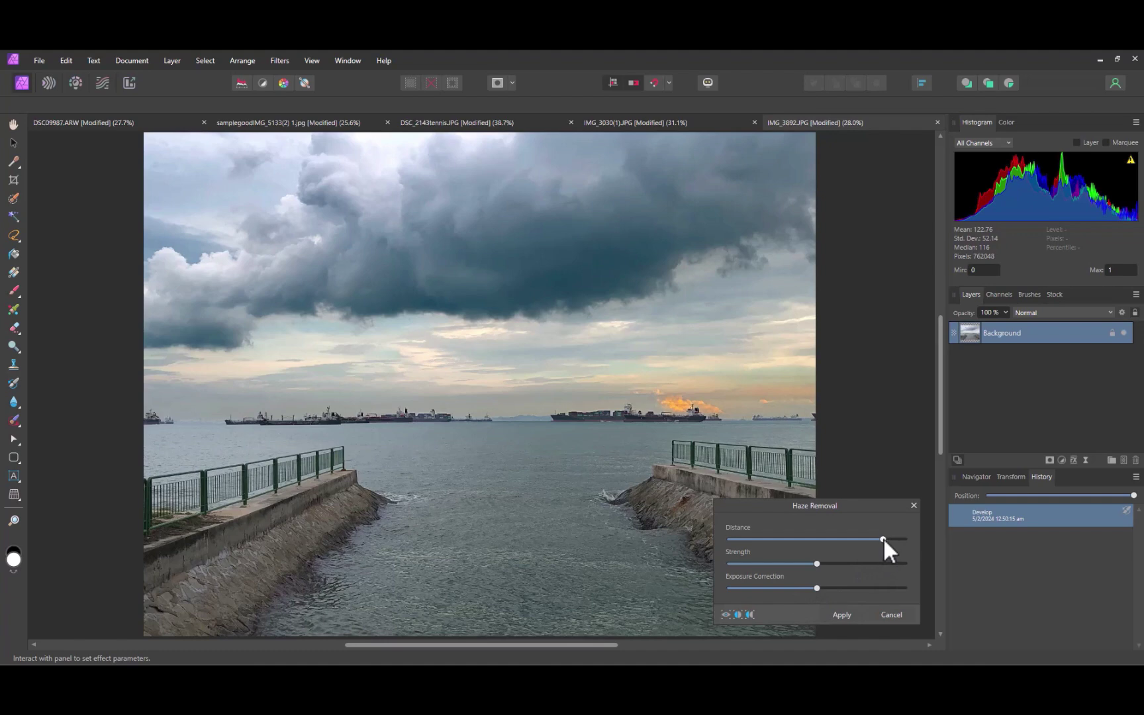
{"action": "left_click_drag", "start_coordinate": [886, 539], "coordinate": [922, 551]}
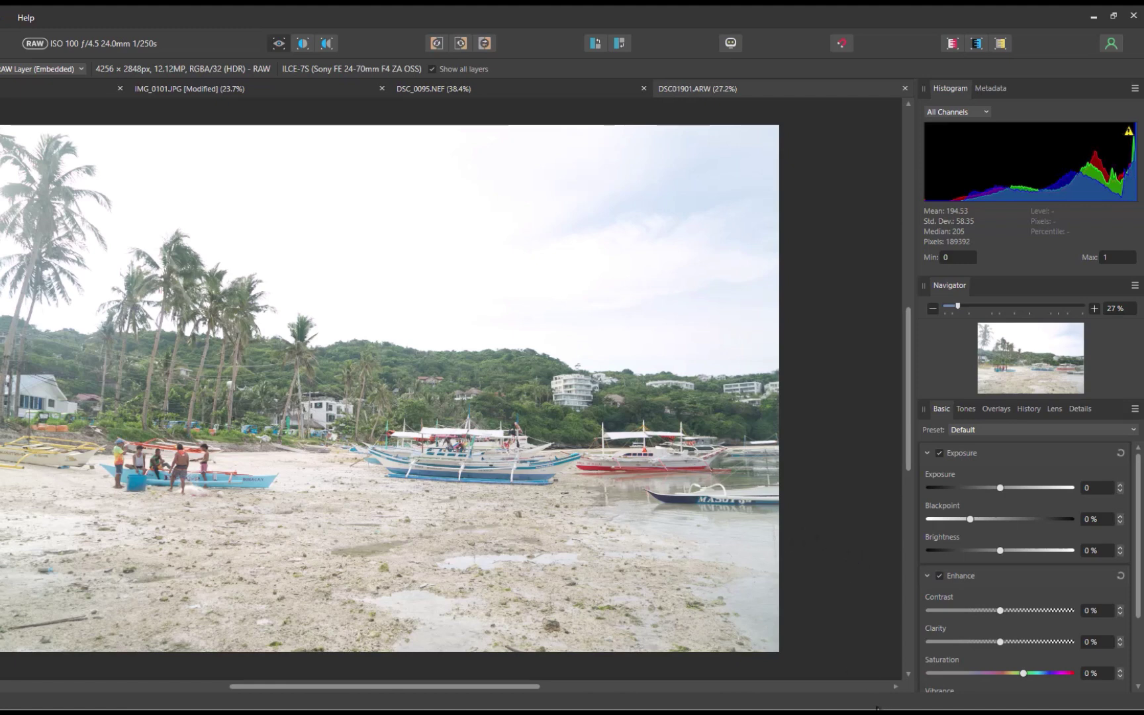
Lower the beach RAW's exposure to about -1.4 and raise the sunset photo's Blackpoint to 2%.
{"action": "left_click_drag", "start_coordinate": [1000, 488], "coordinate": [981, 493]}
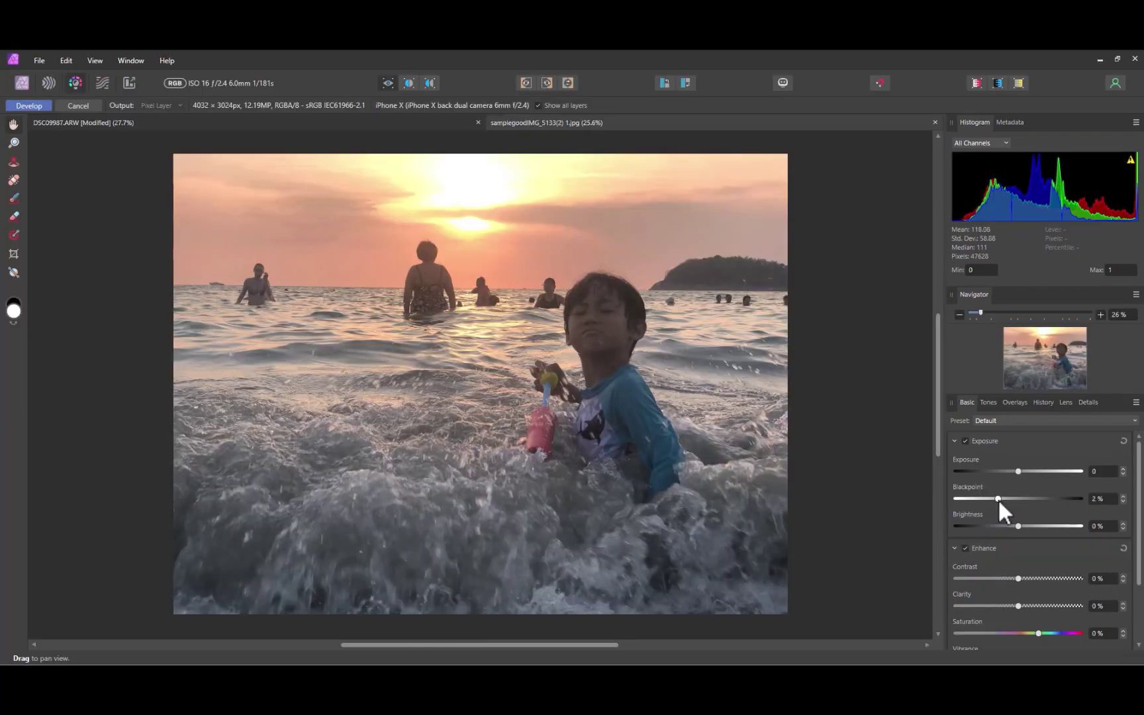
{"action": "mouse_move", "coordinate": [998, 498]}
{"action": "left_mouse_down"}
{"action": "mouse_move", "coordinate": [1021, 503]}
{"action": "mouse_move", "coordinate": [988, 512]}
{"action": "mouse_move", "coordinate": [1022, 518]}
{"action": "mouse_move", "coordinate": [996, 515]}
{"action": "left_mouse_up"}
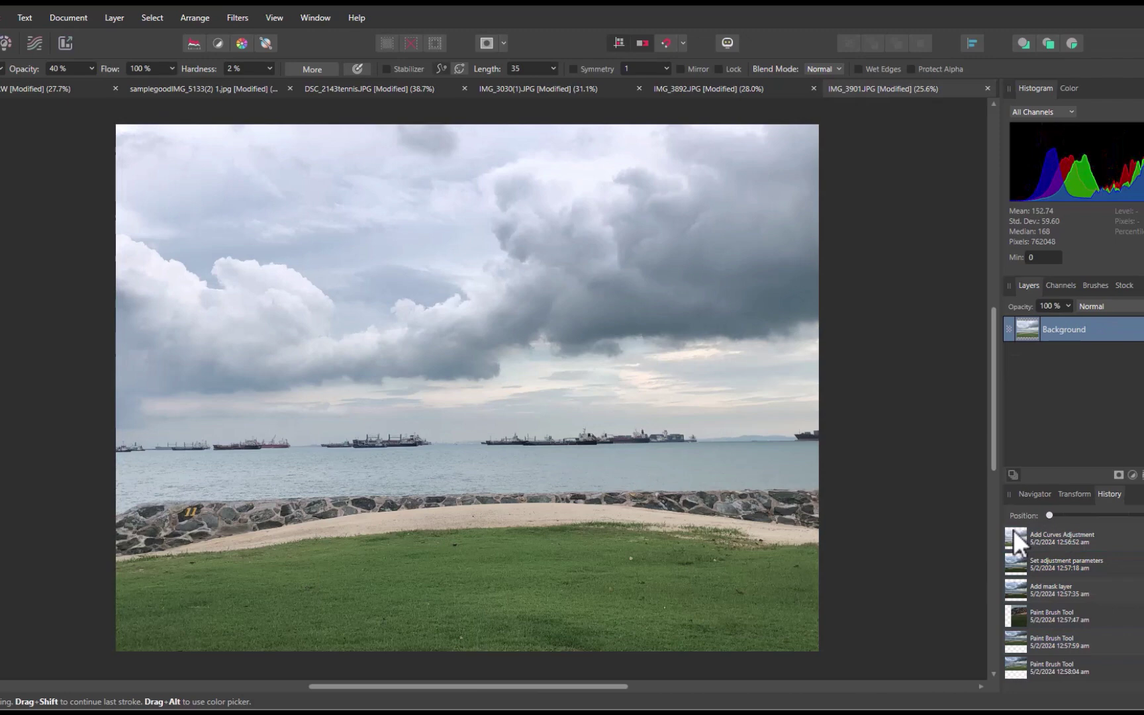
Paste a duplicate layer of IMG_3901.JPG and try Overlay or Soft Light blending on it.
{"action": "key", "text": "ctrl+v"}
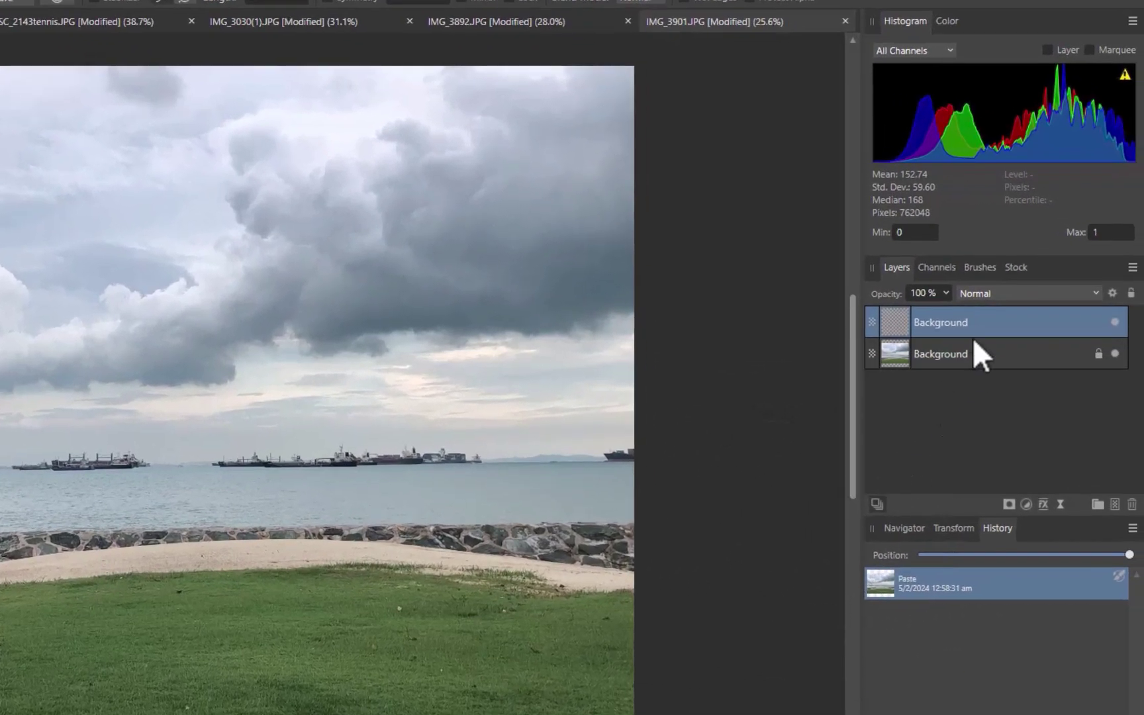
{"action": "left_click", "coordinate": [1091, 306]}
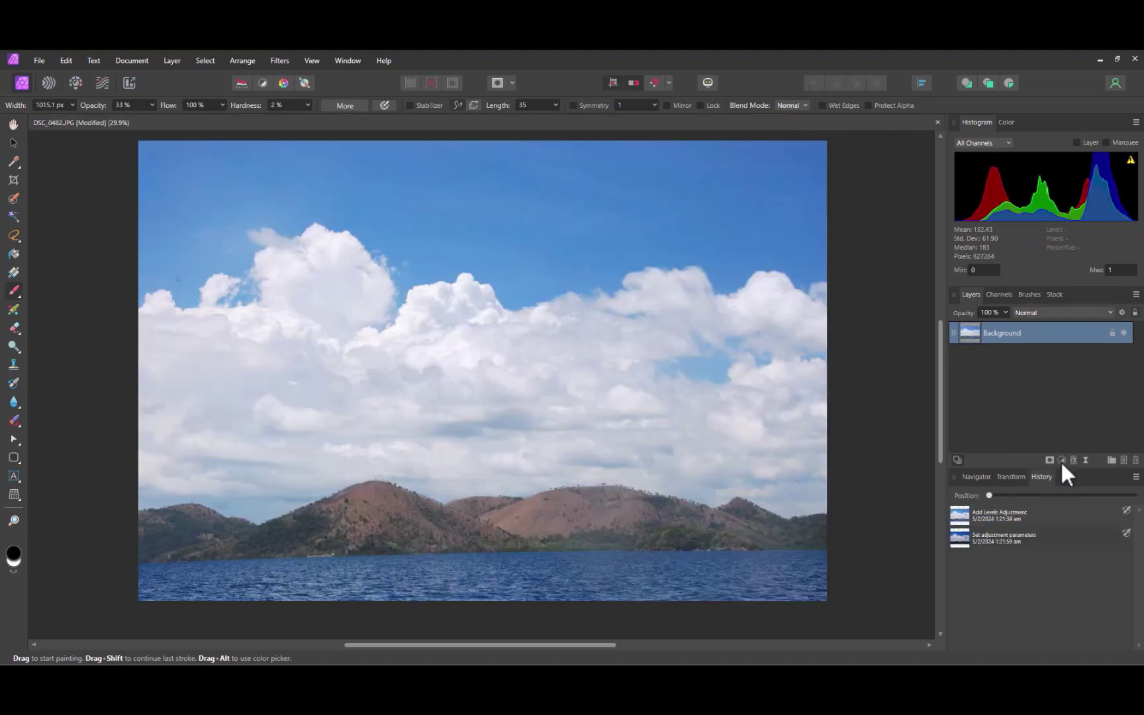
Add a Levels adjustment to DSC_0462.JPG with black 5%, white 99% and gamma 1.224.
{"action": "left_click", "coordinate": [1061, 460]}
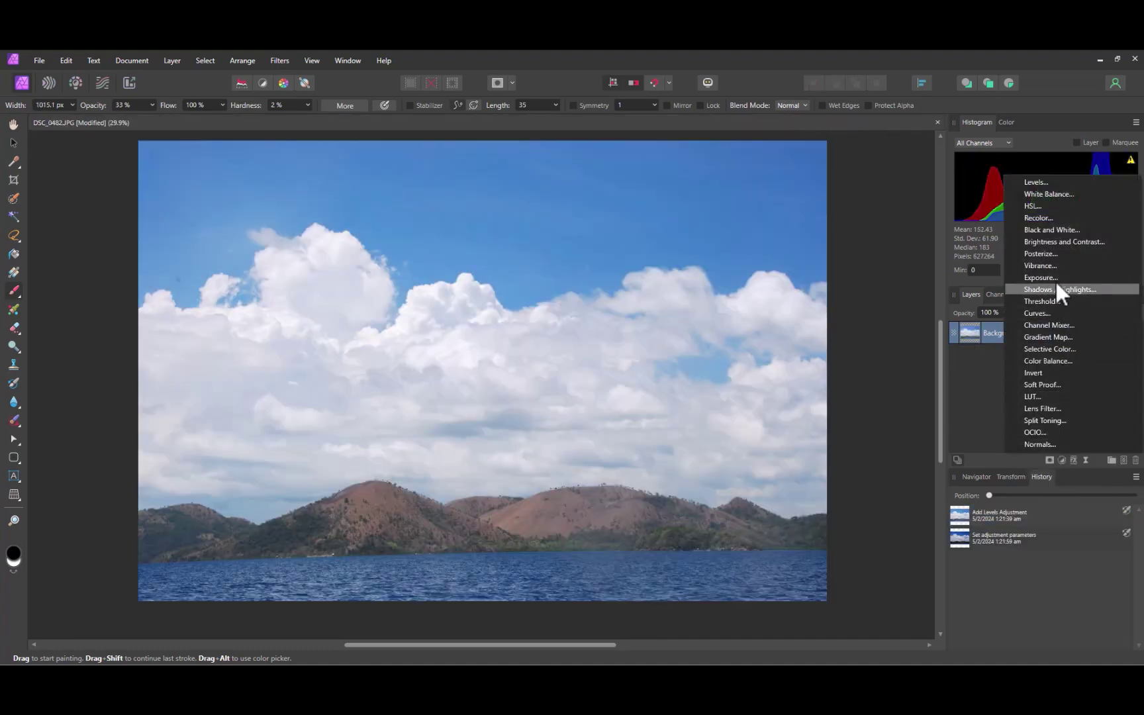
{"action": "left_click", "coordinate": [1051, 182]}
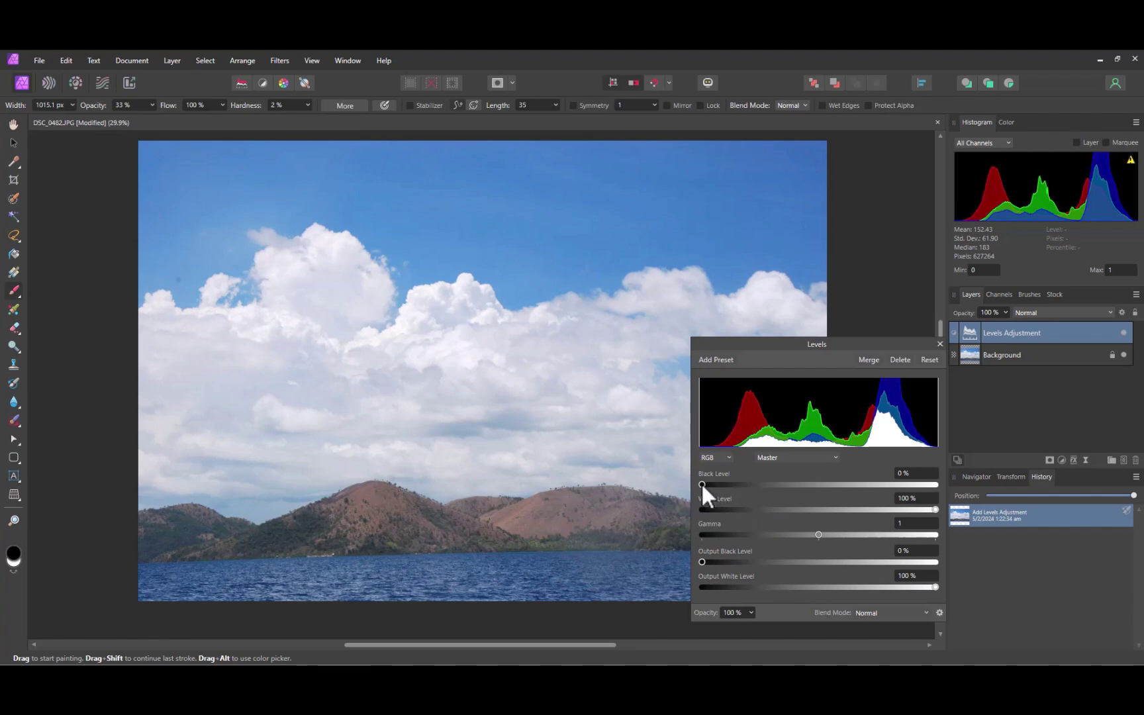
{"action": "mouse_move", "coordinate": [701, 484]}
{"action": "left_mouse_down"}
{"action": "mouse_move", "coordinate": [750, 495]}
{"action": "mouse_move", "coordinate": [711, 497]}
{"action": "mouse_move", "coordinate": [754, 496]}
{"action": "mouse_move", "coordinate": [692, 494]}
{"action": "mouse_move", "coordinate": [712, 495]}
{"action": "left_mouse_up"}
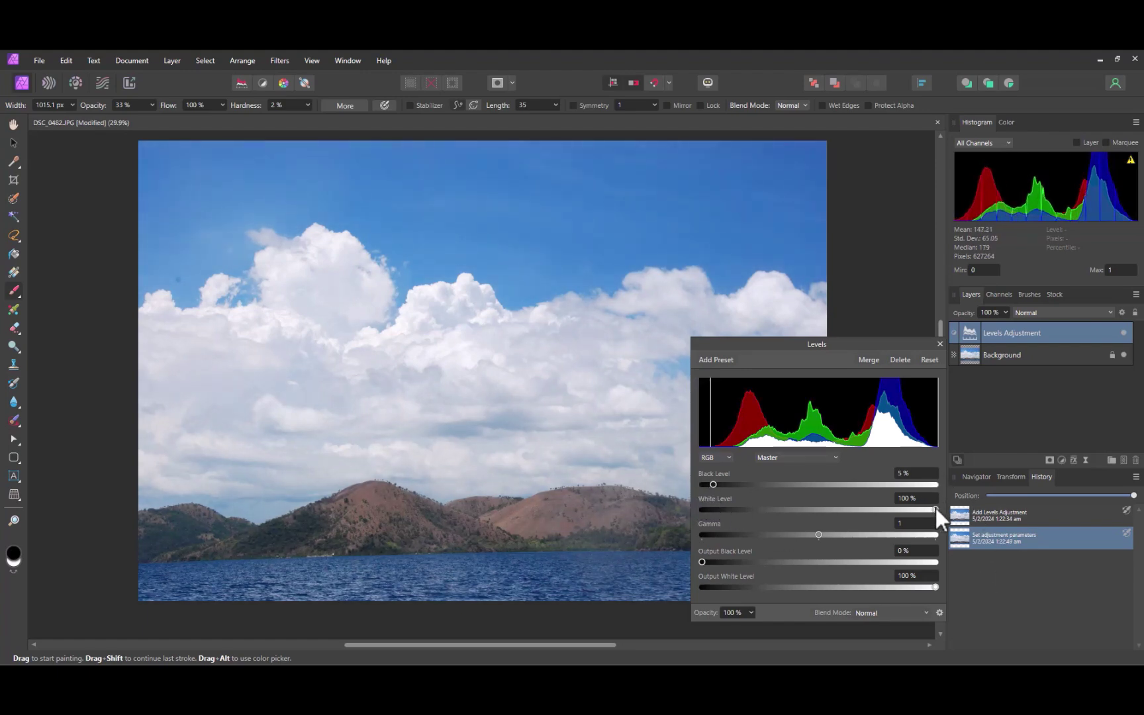
{"action": "mouse_move", "coordinate": [934, 509]}
{"action": "left_mouse_down"}
{"action": "mouse_move", "coordinate": [868, 518]}
{"action": "mouse_move", "coordinate": [932, 513]}
{"action": "left_mouse_up"}
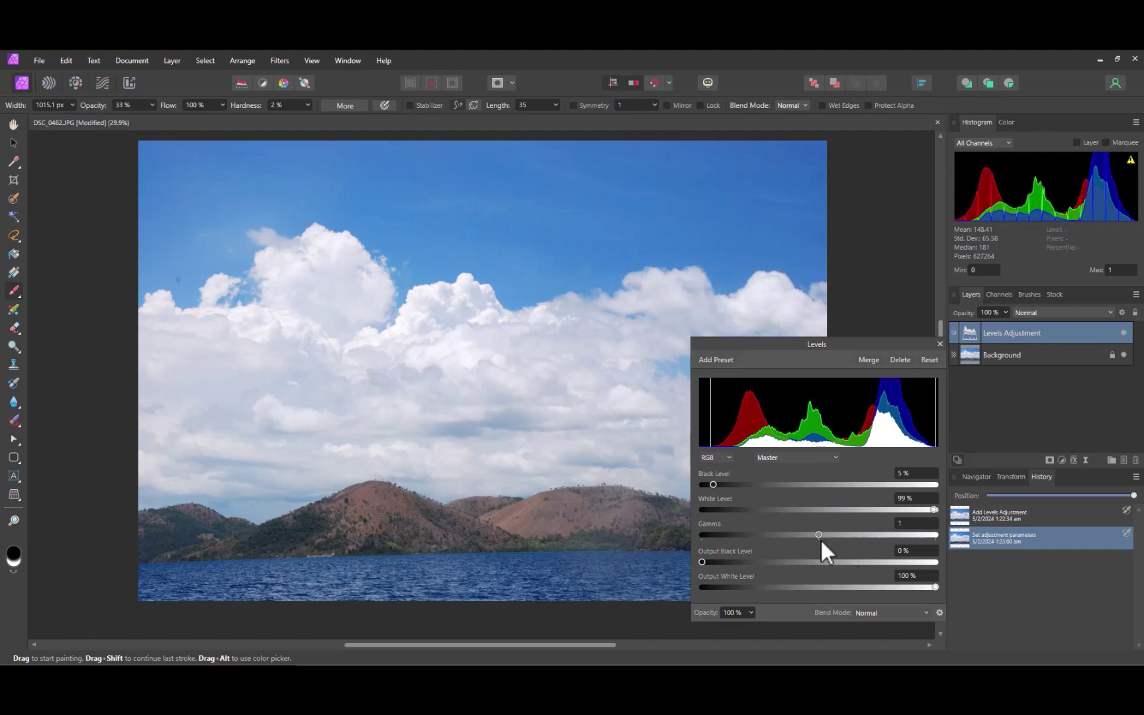
{"action": "left_click_drag", "start_coordinate": [819, 533], "coordinate": [753, 534]}
{"action": "left_click", "coordinate": [845, 534]}
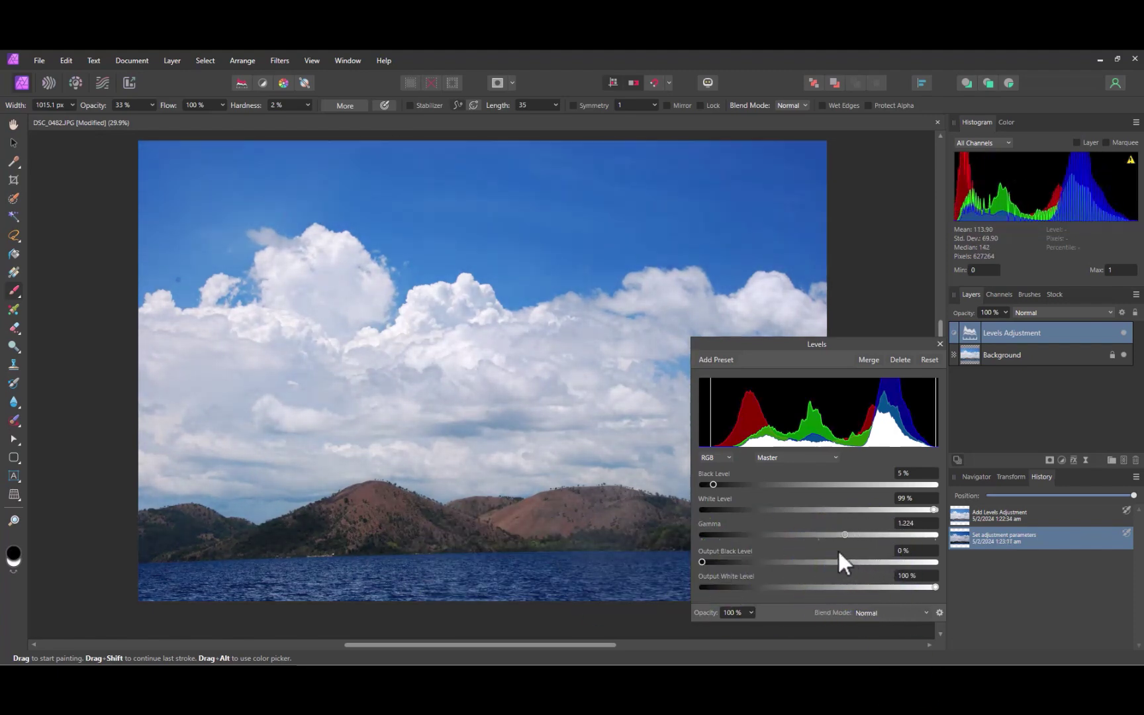